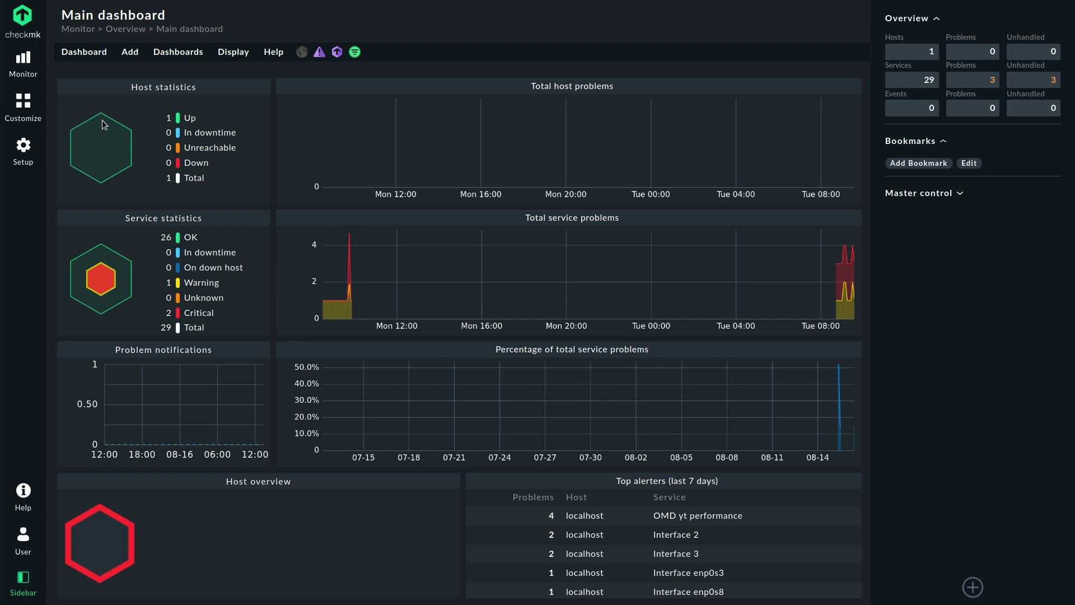
Start a new Docker node and containers agent rule and insert the current date and user stamp in its comment
click(17, 161)
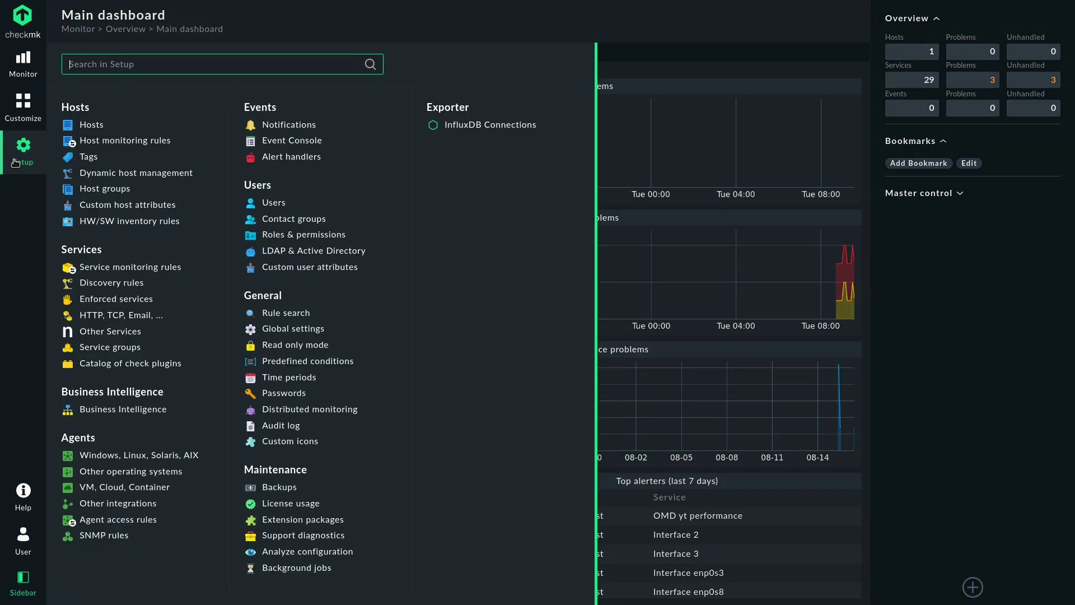
text(docker)
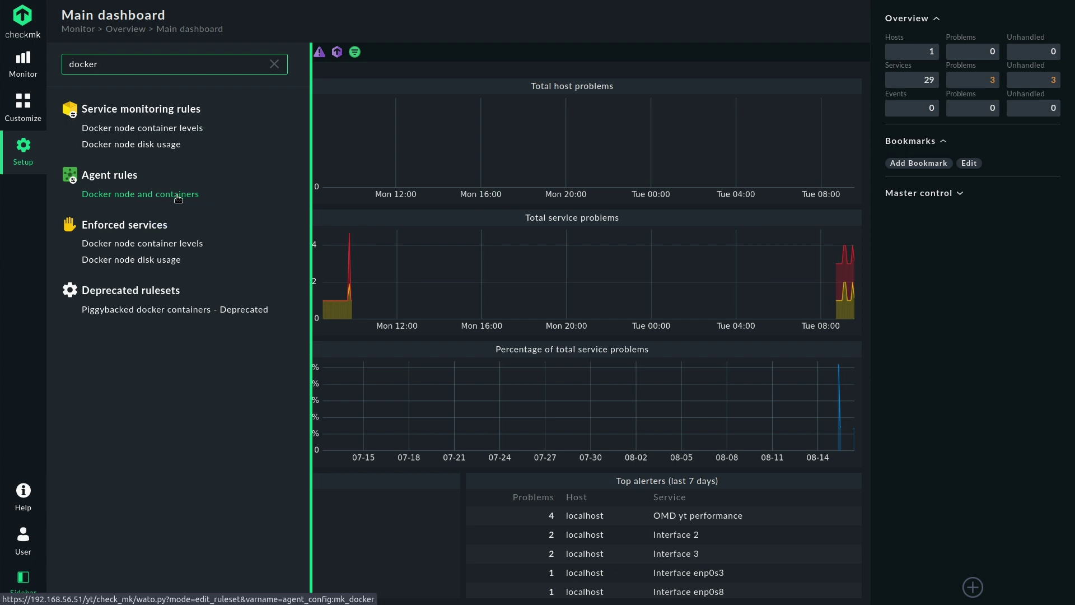
click(177, 195)
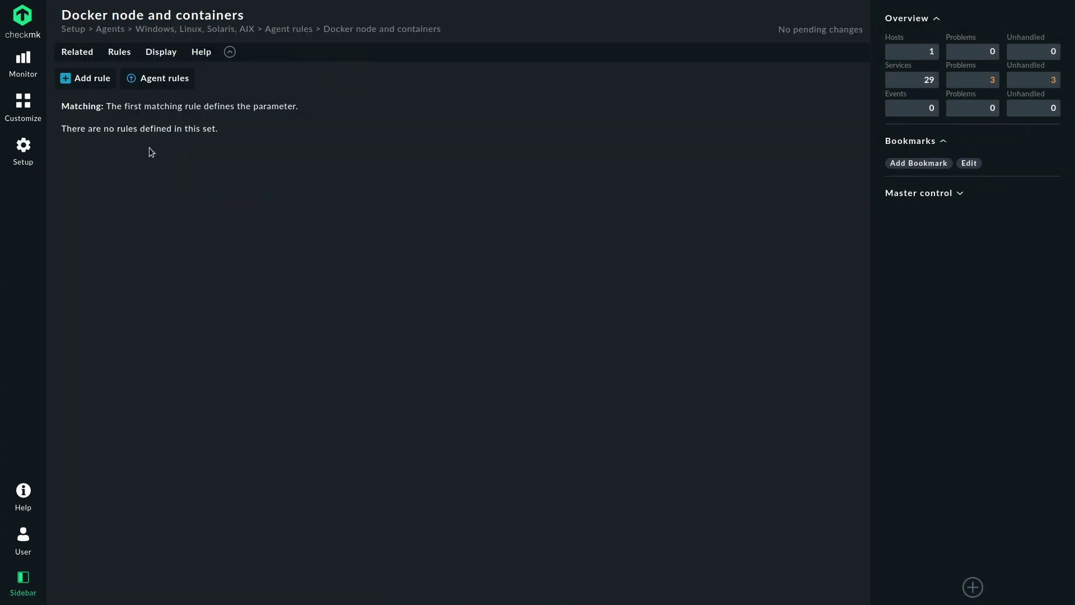
click(93, 78)
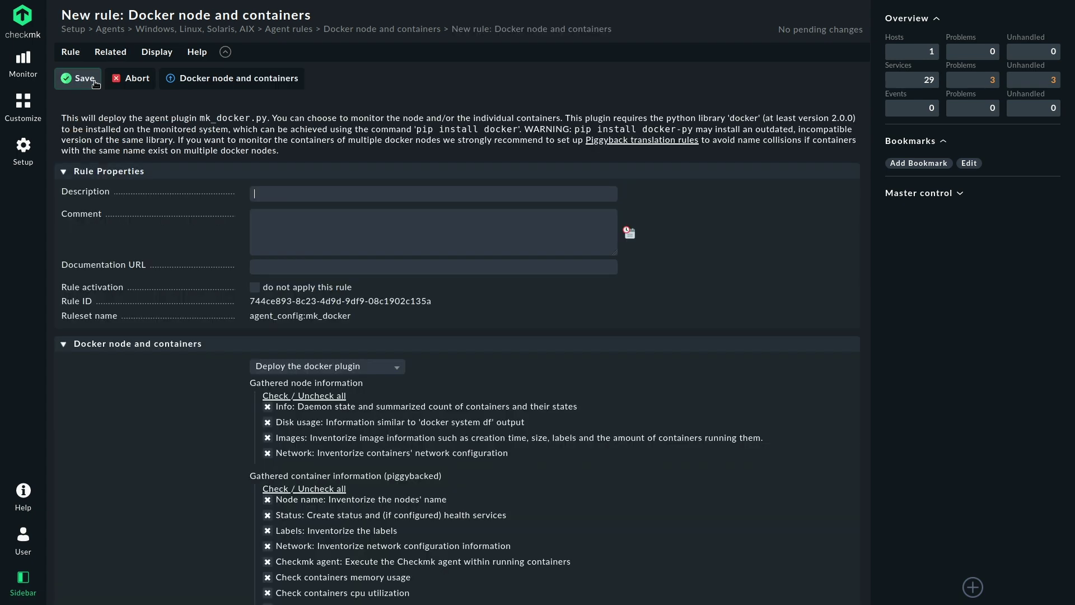
click(629, 235)
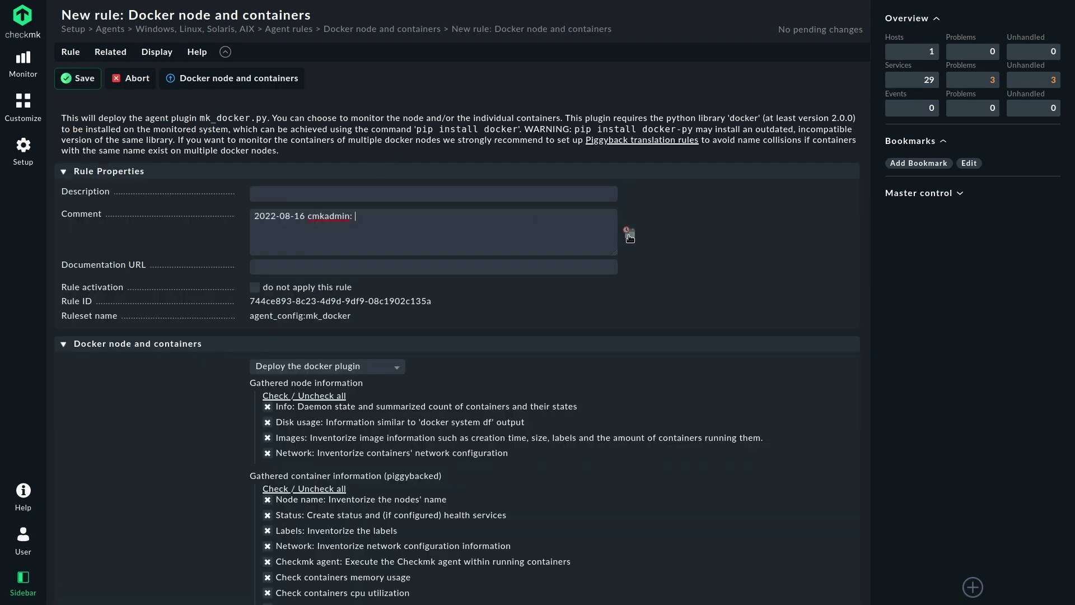
Set the host name used for containers to "Name - Use the name of the container" in the Docker rule
scroll(637, 325, down, 4)
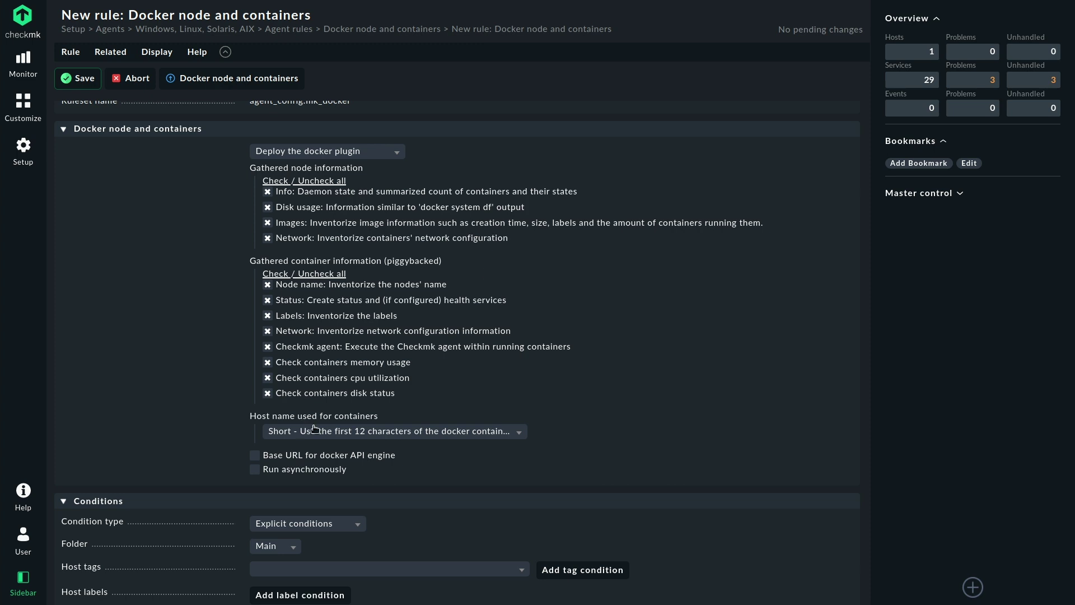
click(401, 431)
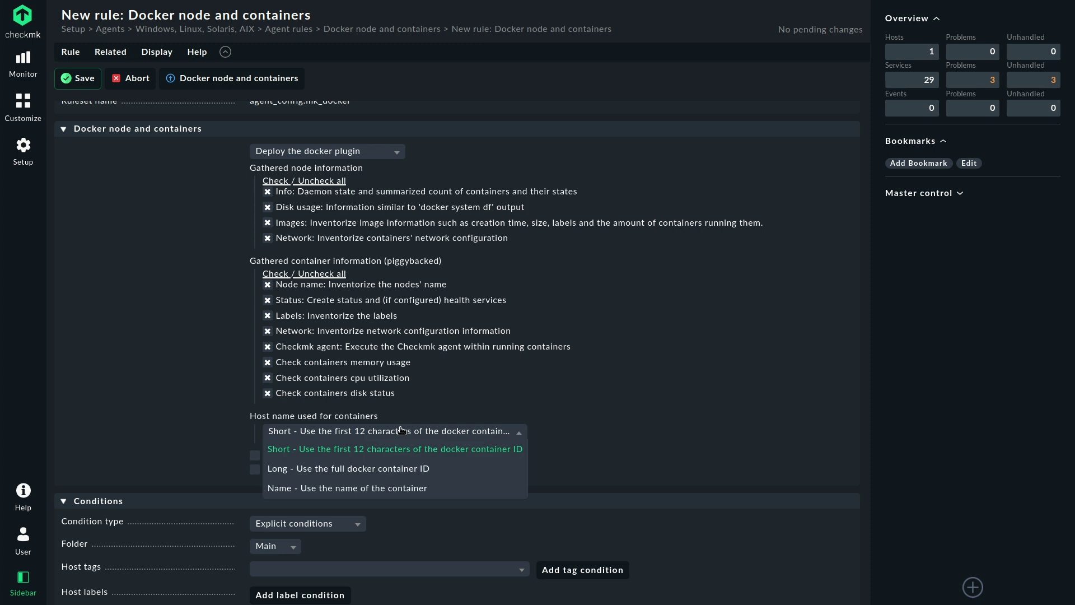
click(414, 489)
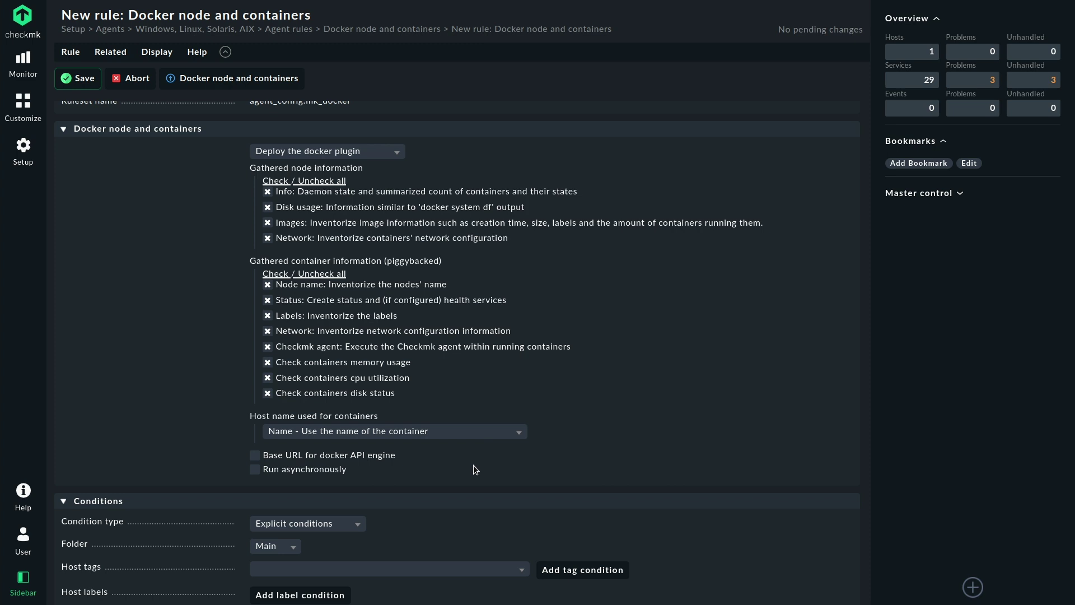
Restrict the Docker rule's conditions to the explicit host localhost
scroll(486, 446, down, 1)
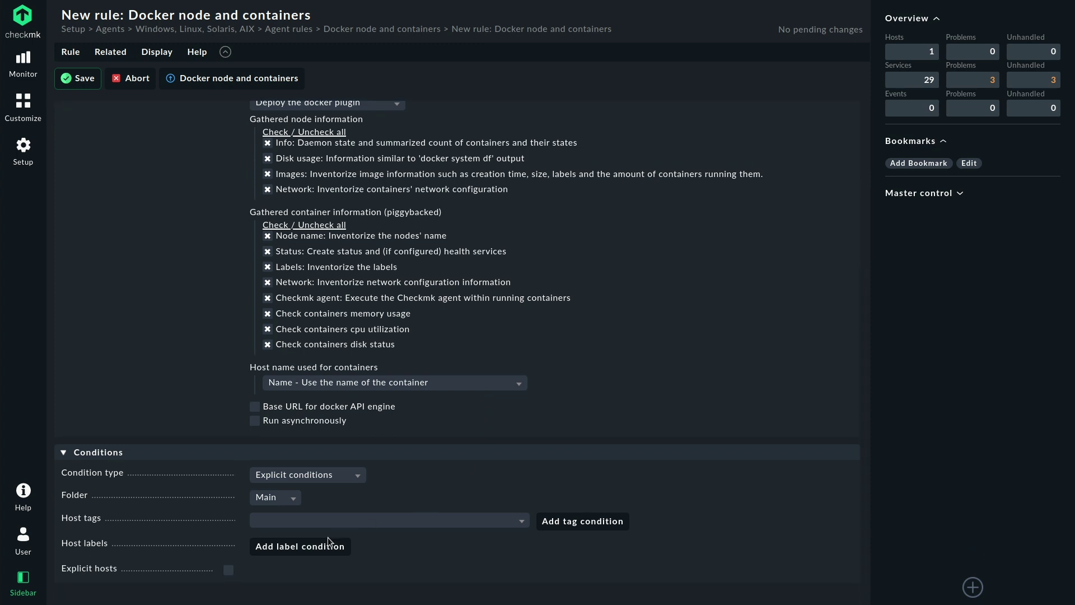
click(229, 569)
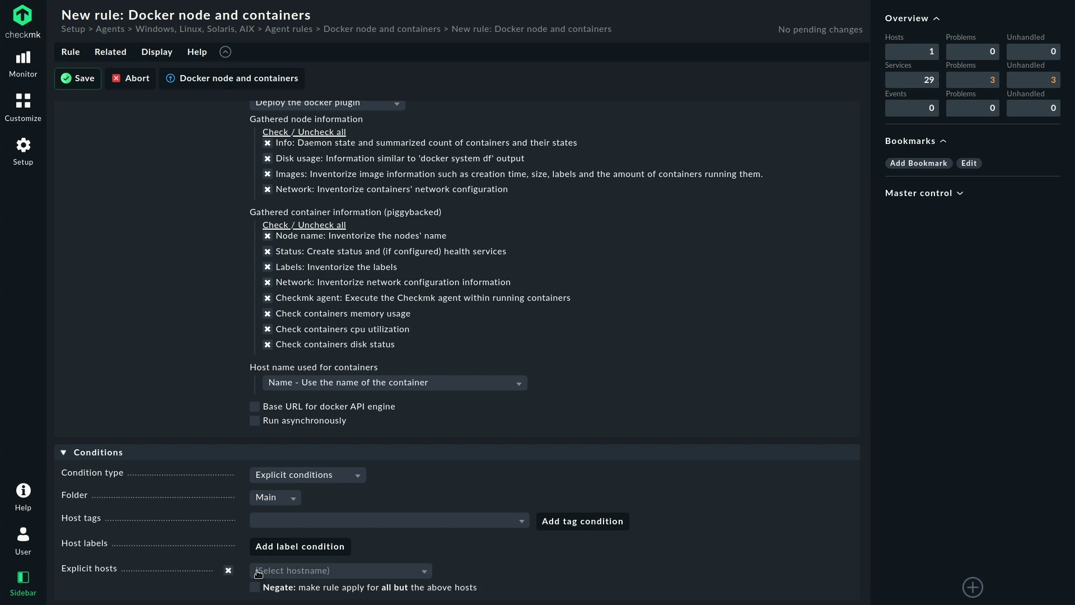
click(282, 571)
click(302, 554)
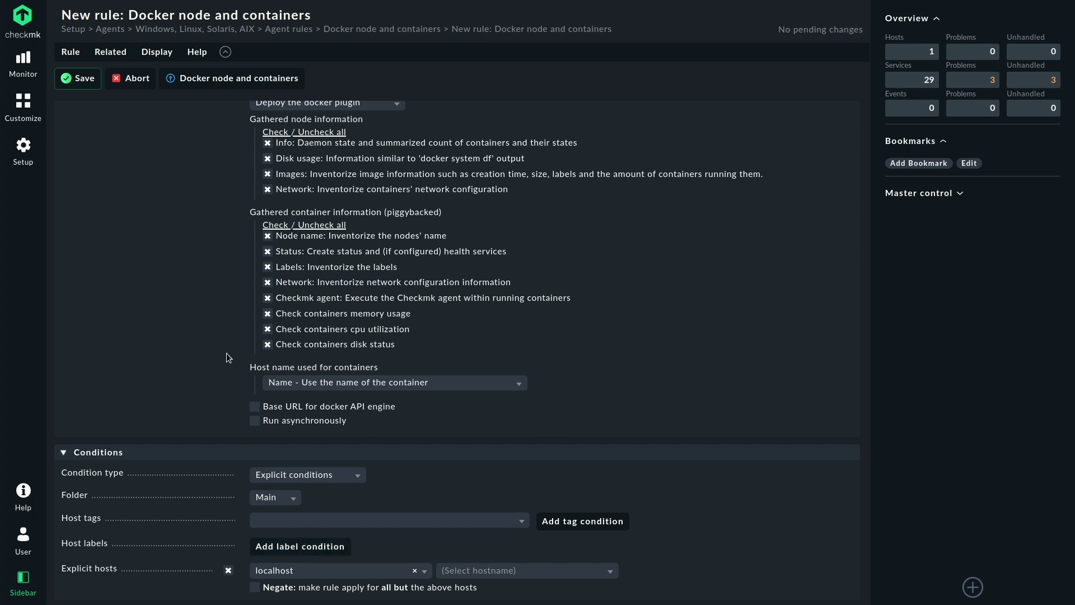
Save the Docker rule and activate the pending change on the local site yt
click(84, 78)
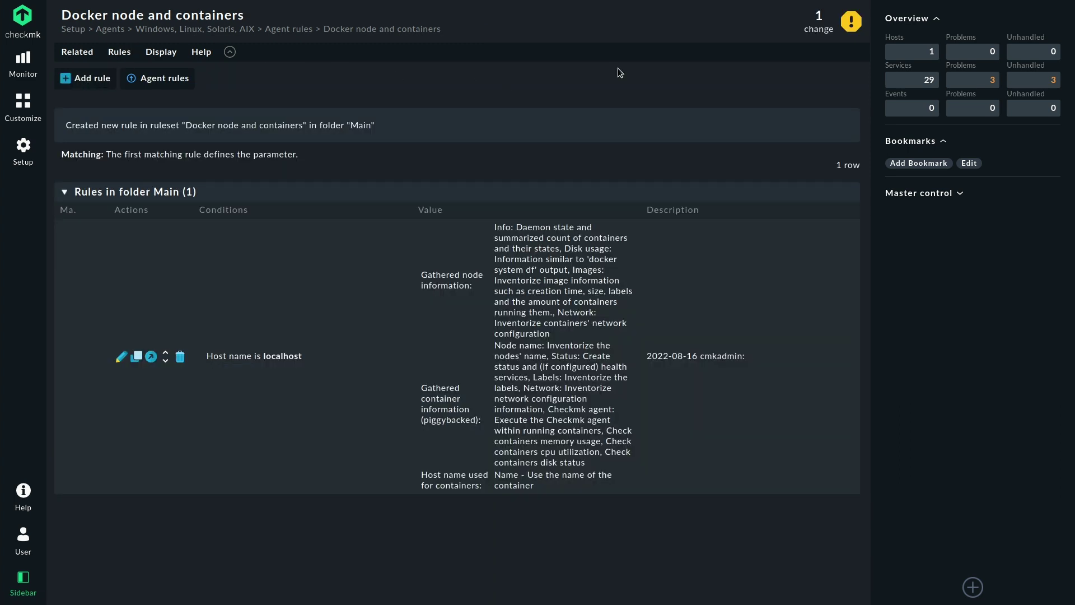
click(816, 26)
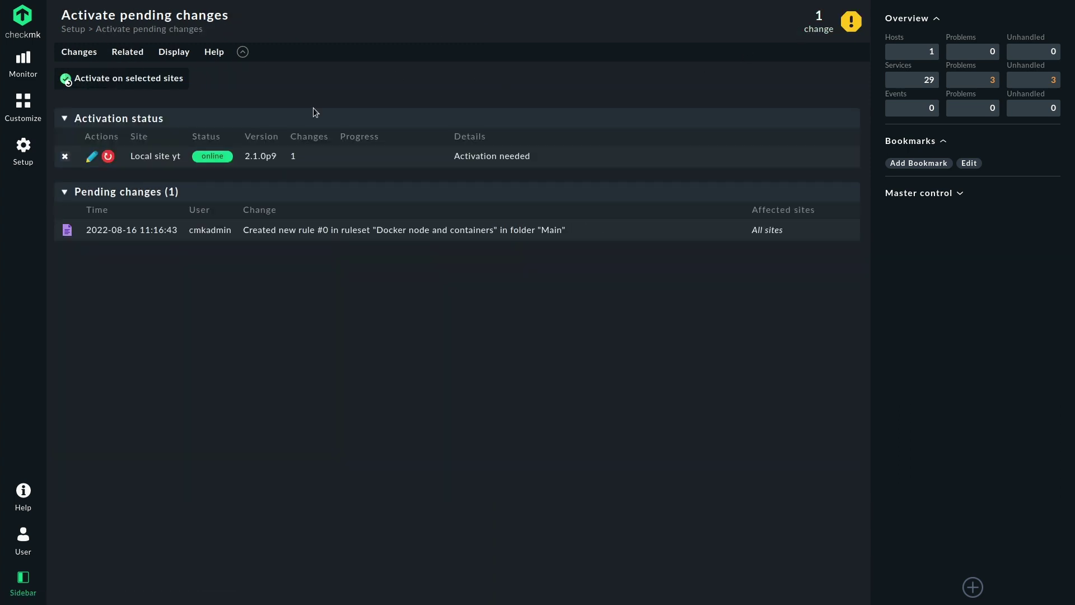
click(153, 84)
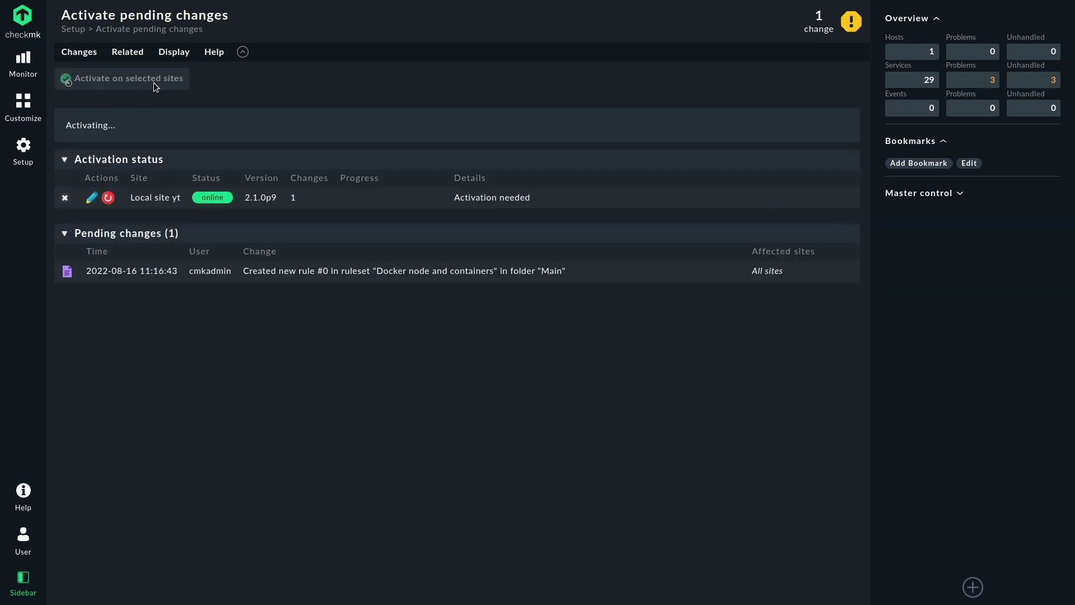
Bake and sign the Windows, Linux, Solaris, AIX agents with main_key, filling in the saved key passphrase
click(23, 150)
click(138, 454)
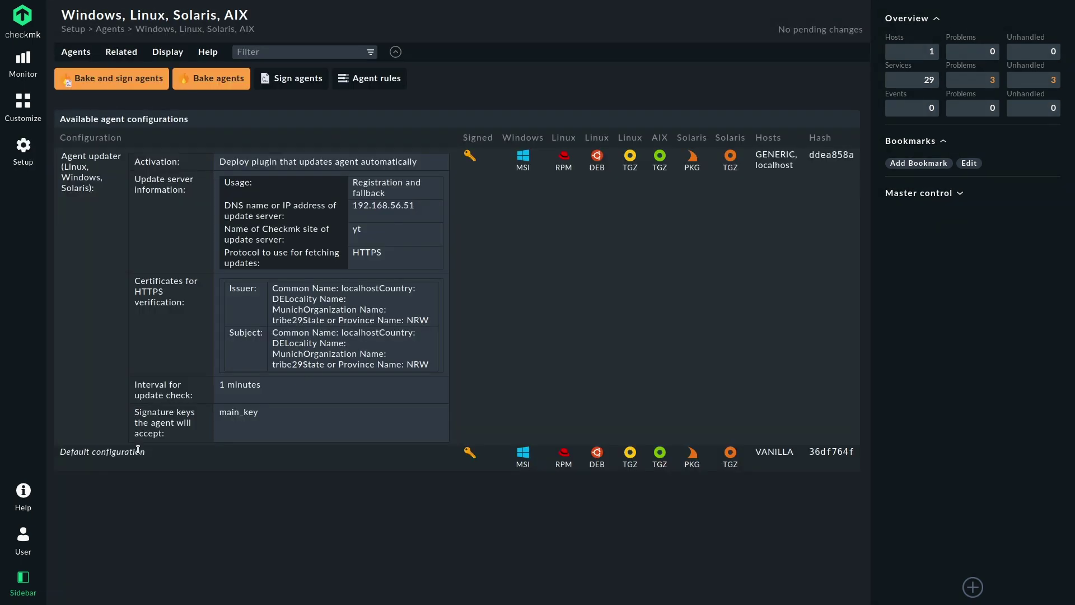
click(123, 80)
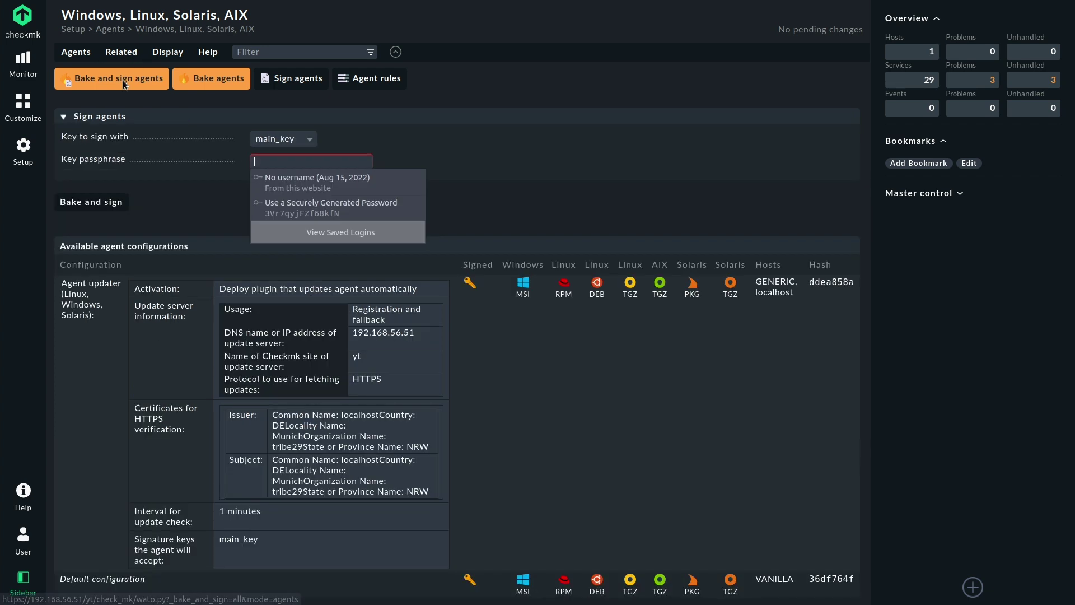
click(322, 182)
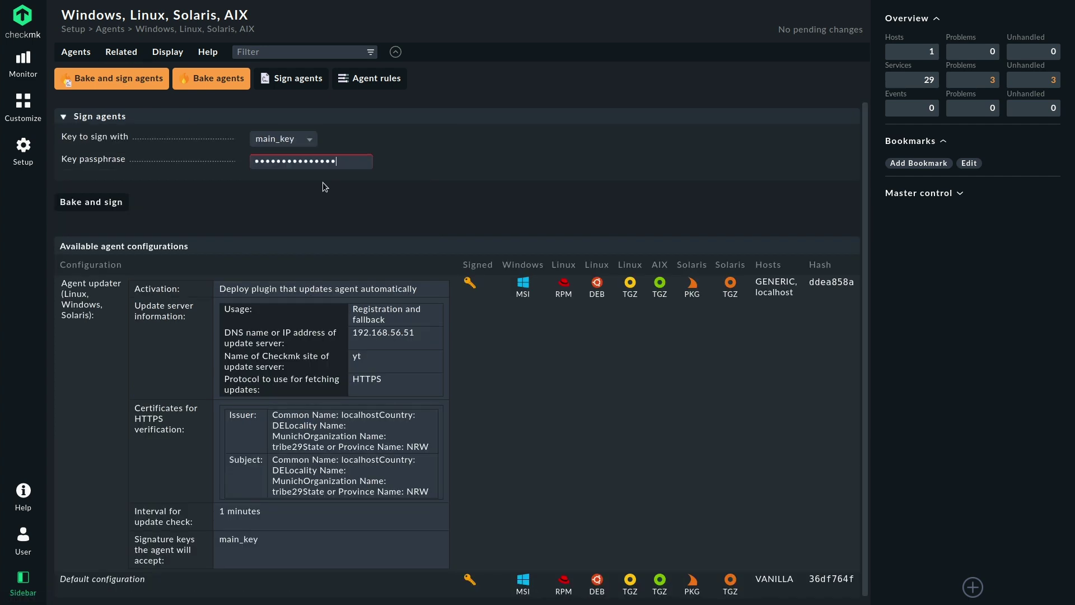
click(92, 202)
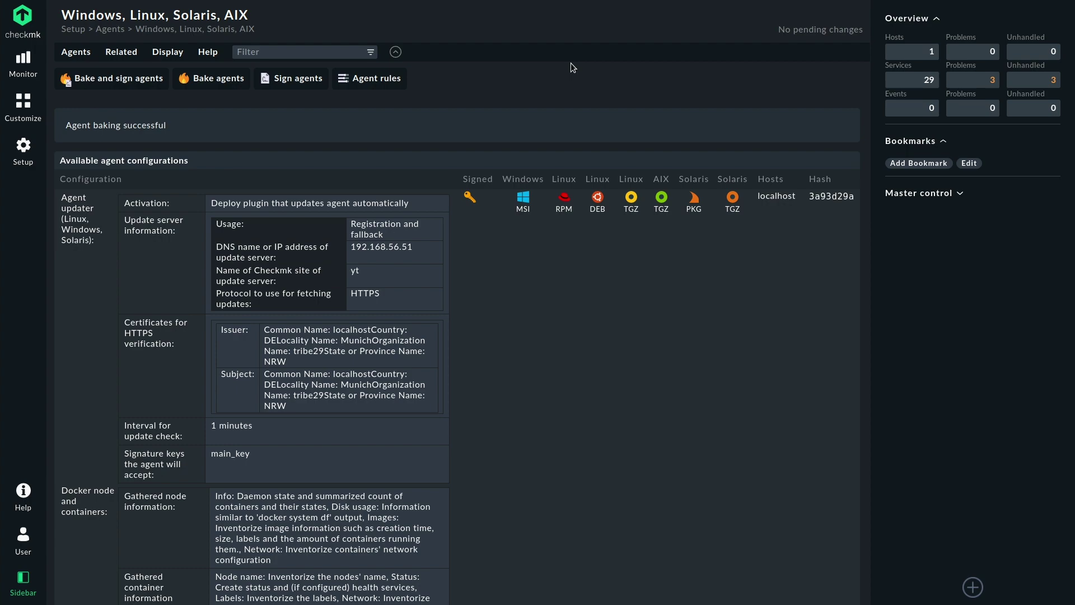
Switch to the root terminal and install the Python docker library with "pip3 install docker"
key(alt+Tab)
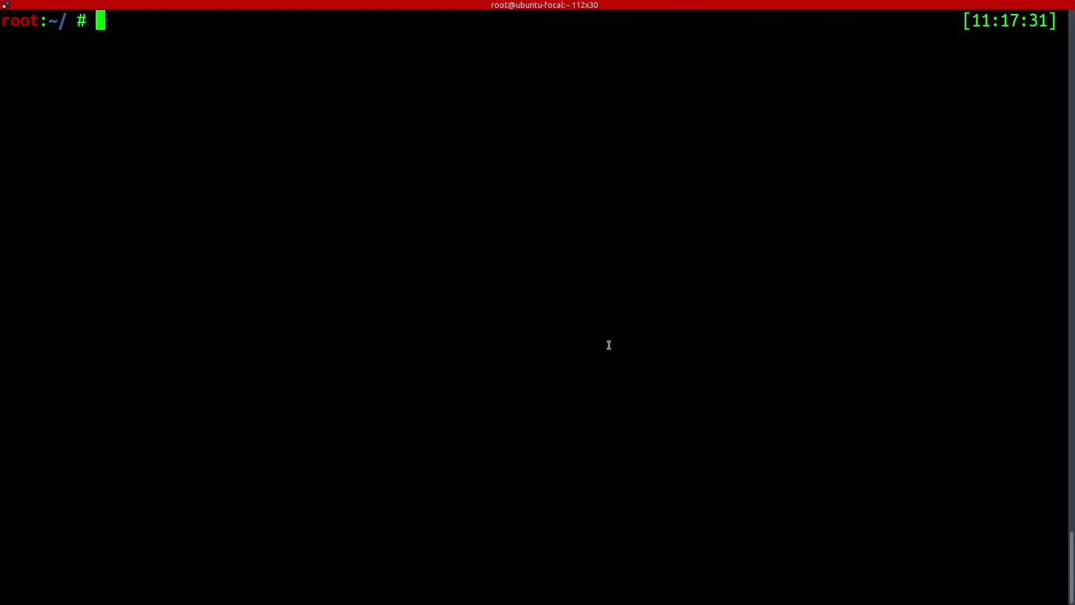
text(pip3)
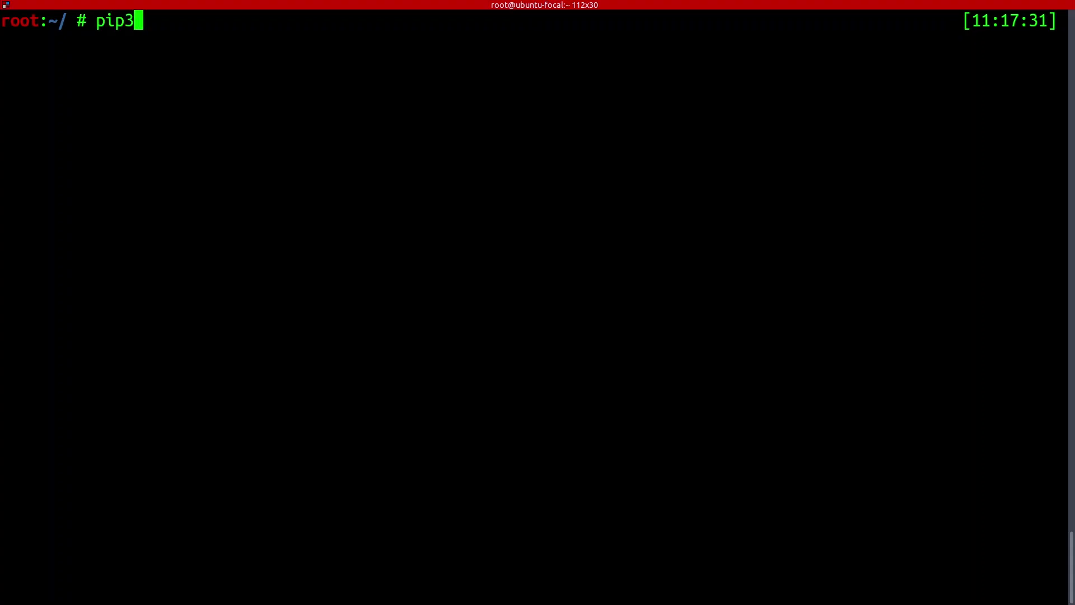
text( install docker)
key(Return)
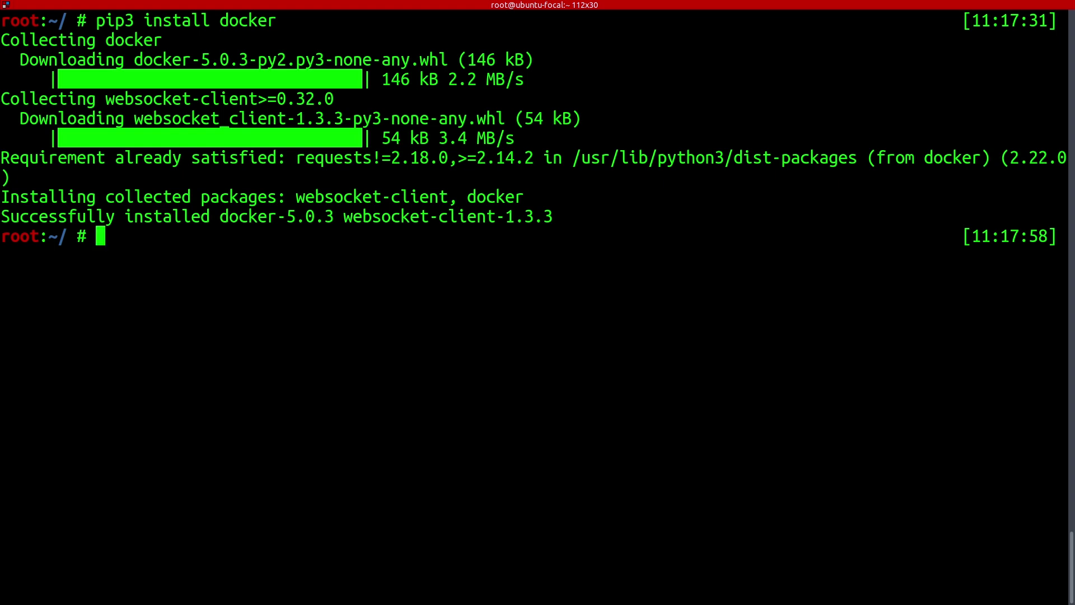
Return to Checkmk, open the service configuration of host localhost and rescan its services
key(alt+Tab)
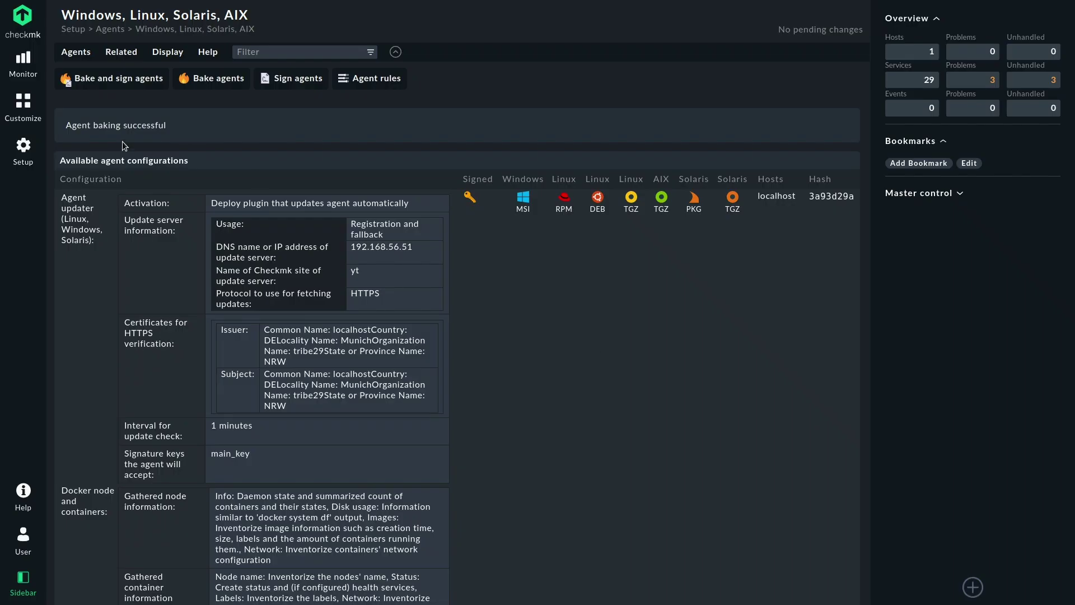
click(18, 163)
text(localho)
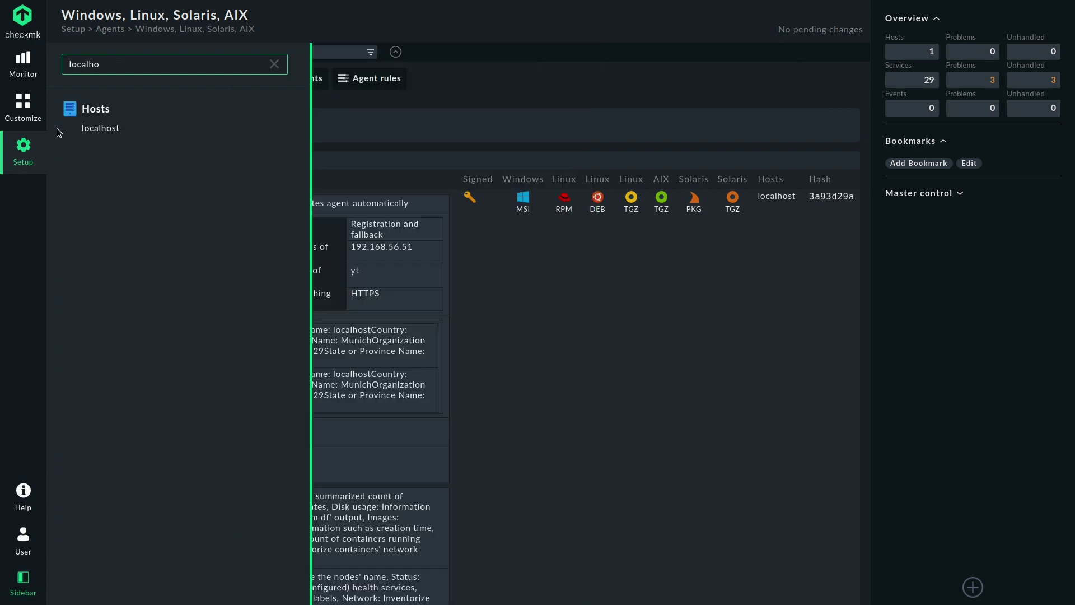
click(98, 129)
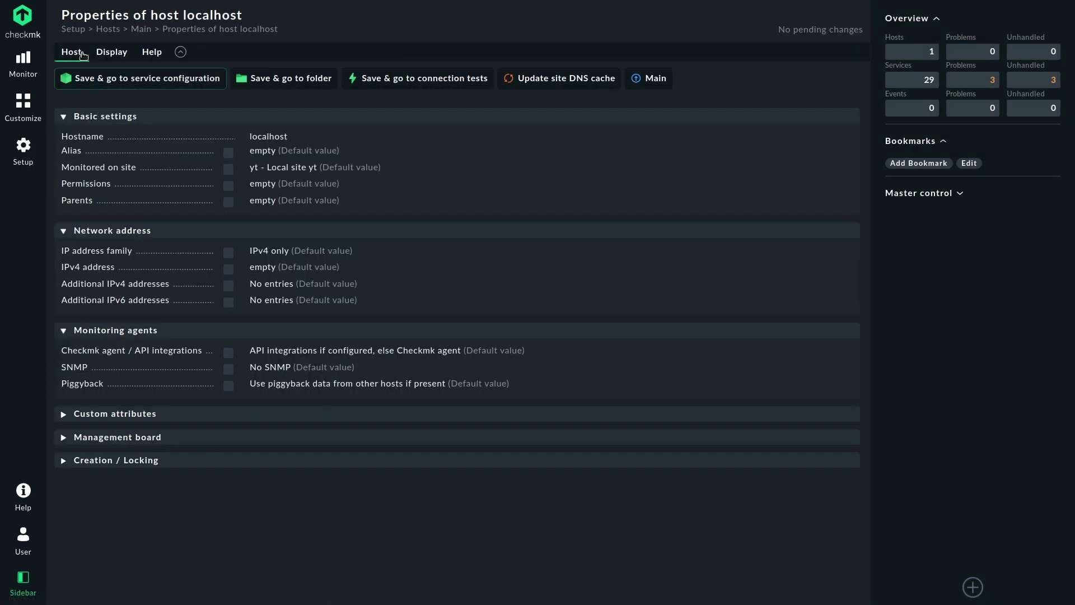
click(83, 55)
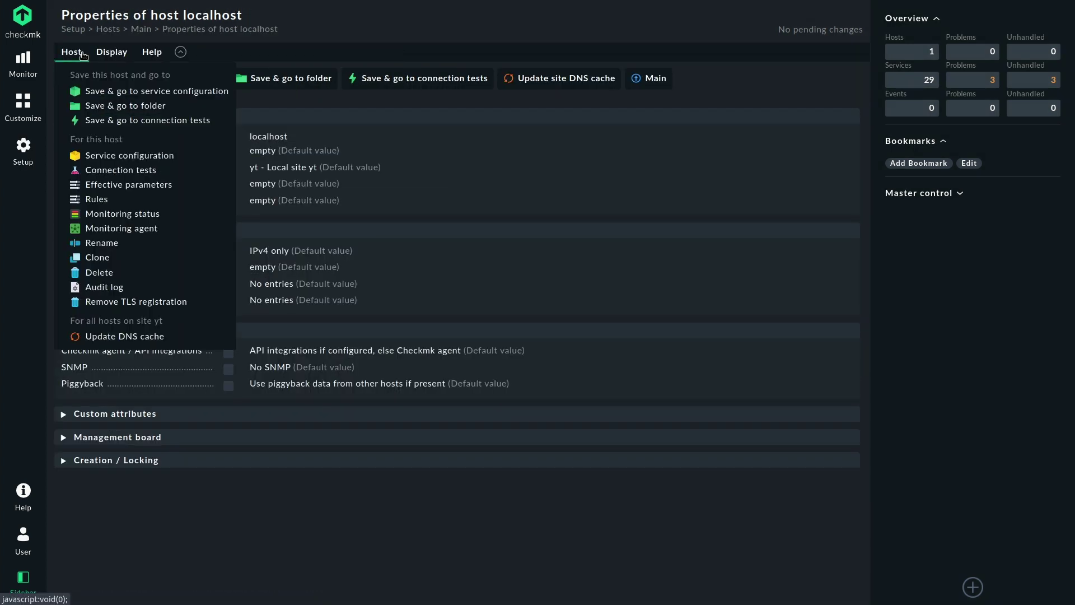
click(168, 157)
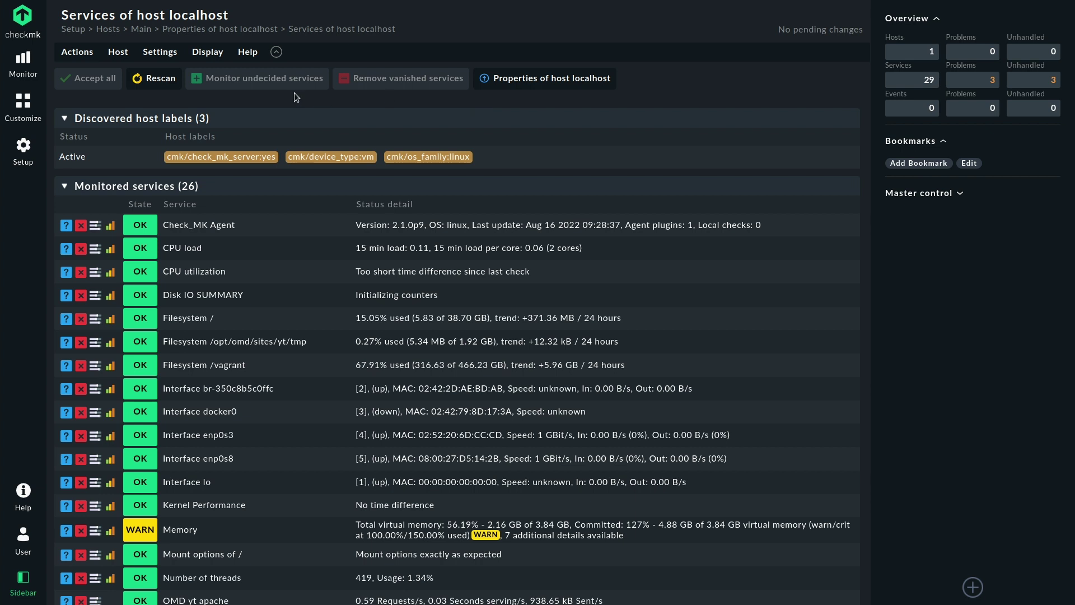
click(151, 83)
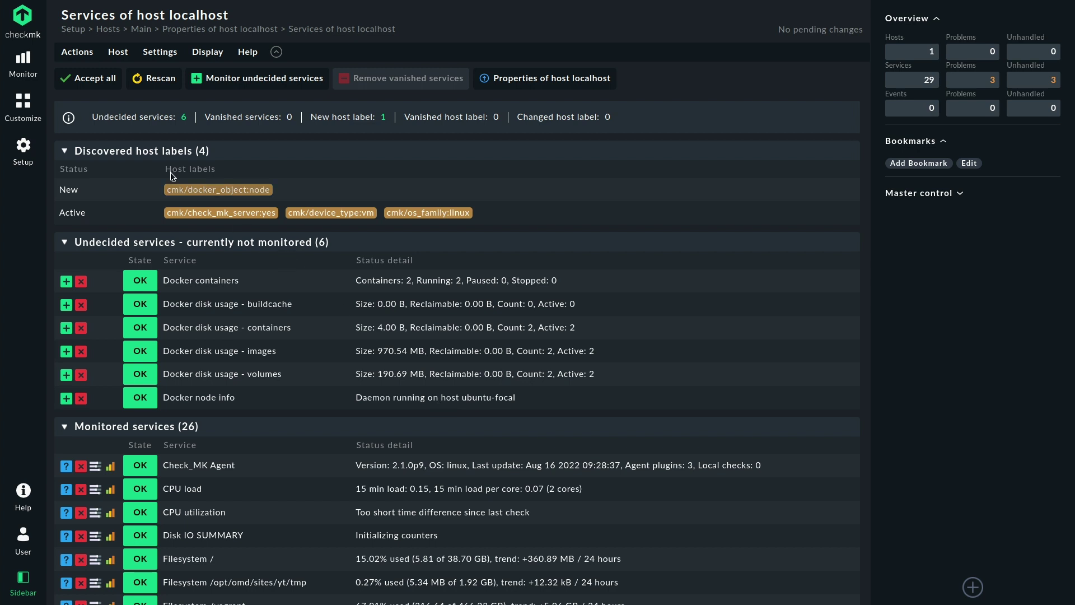
Accept all discovered Docker services and host labels for localhost and activate the changes on the local site yt
click(89, 78)
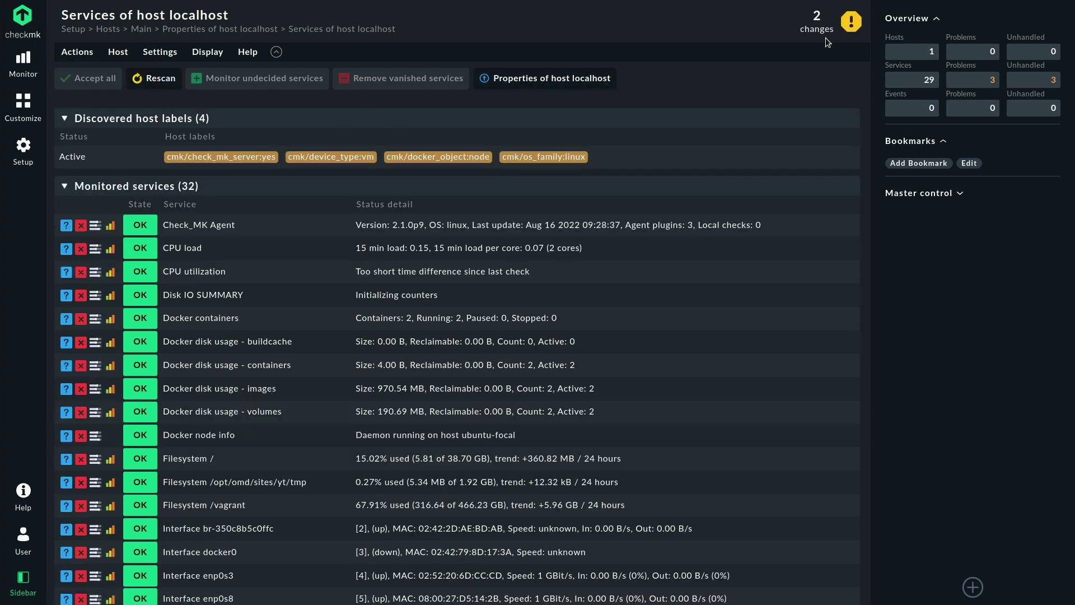
click(810, 28)
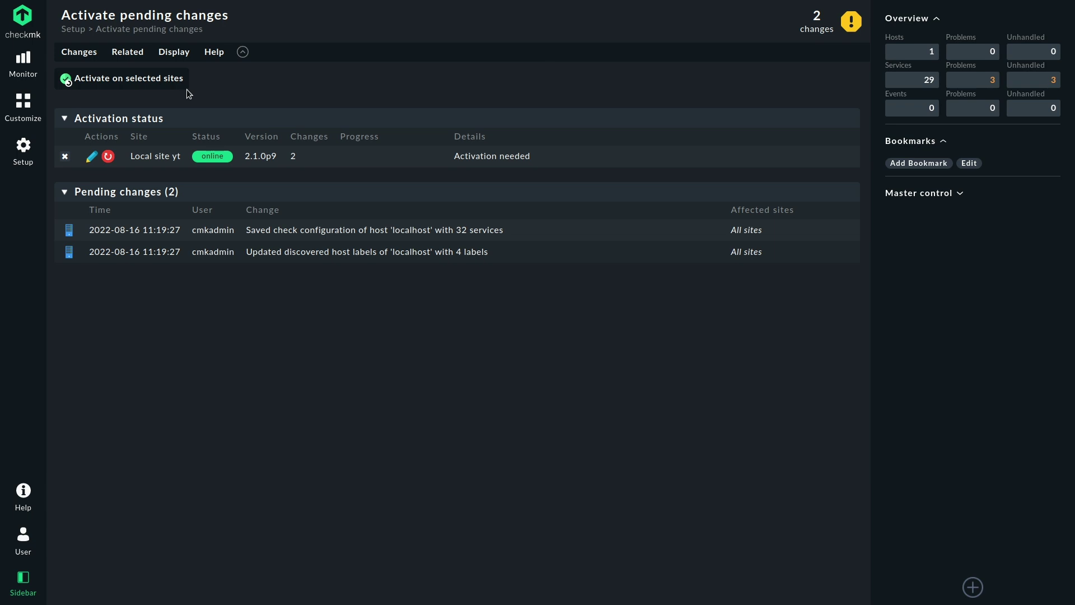
click(156, 80)
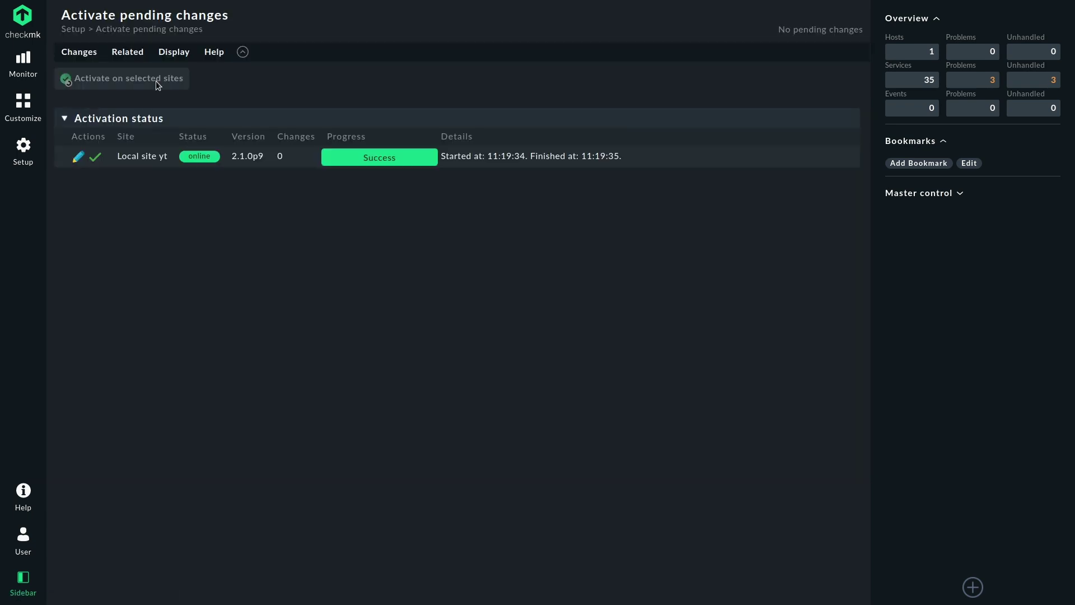
View the monitored services of localhost from the list of all hosts to check the new Docker services
click(930, 52)
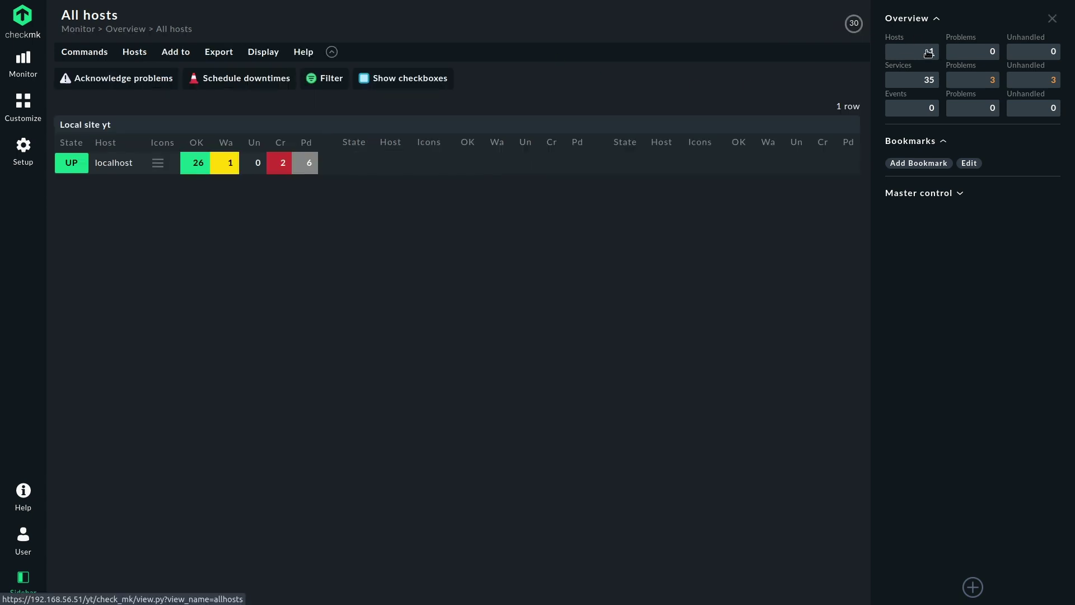
click(116, 164)
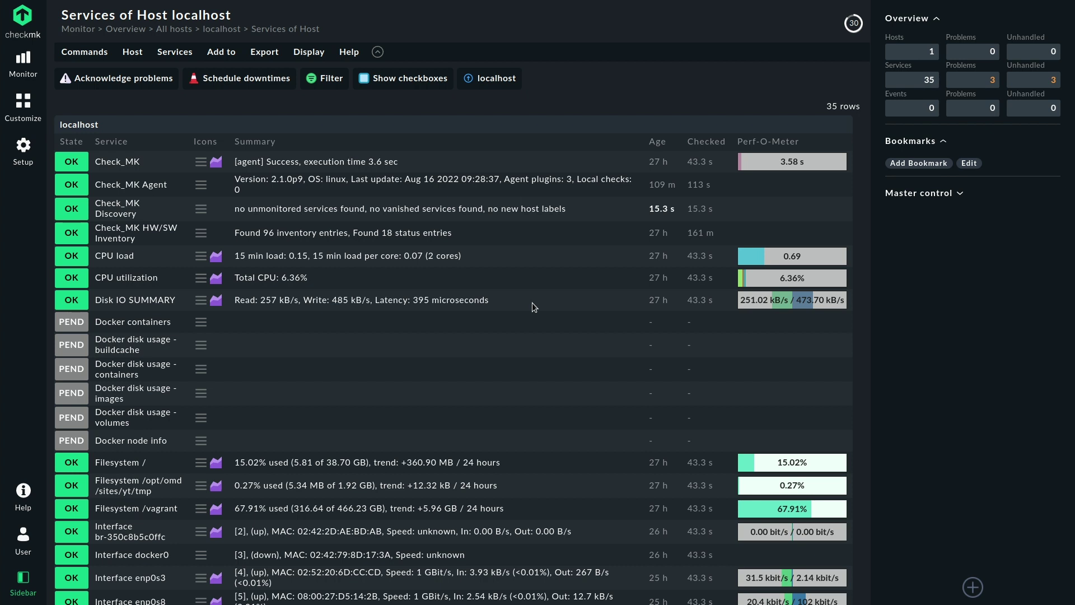
Create a dynamic host management connection titled "Docker" and stamp its comment with the current date and user
click(23, 147)
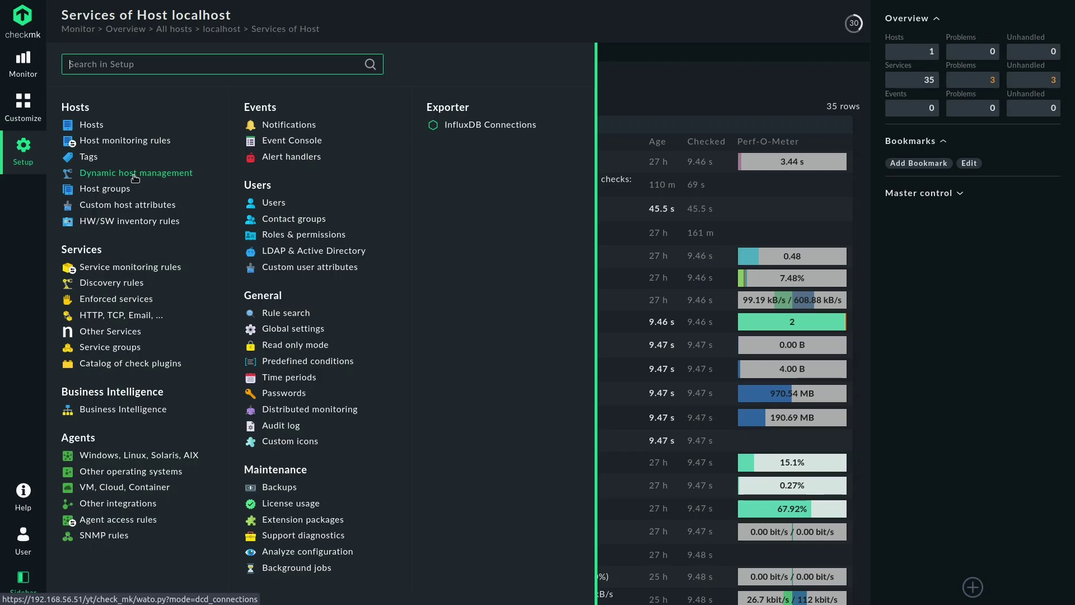
click(112, 106)
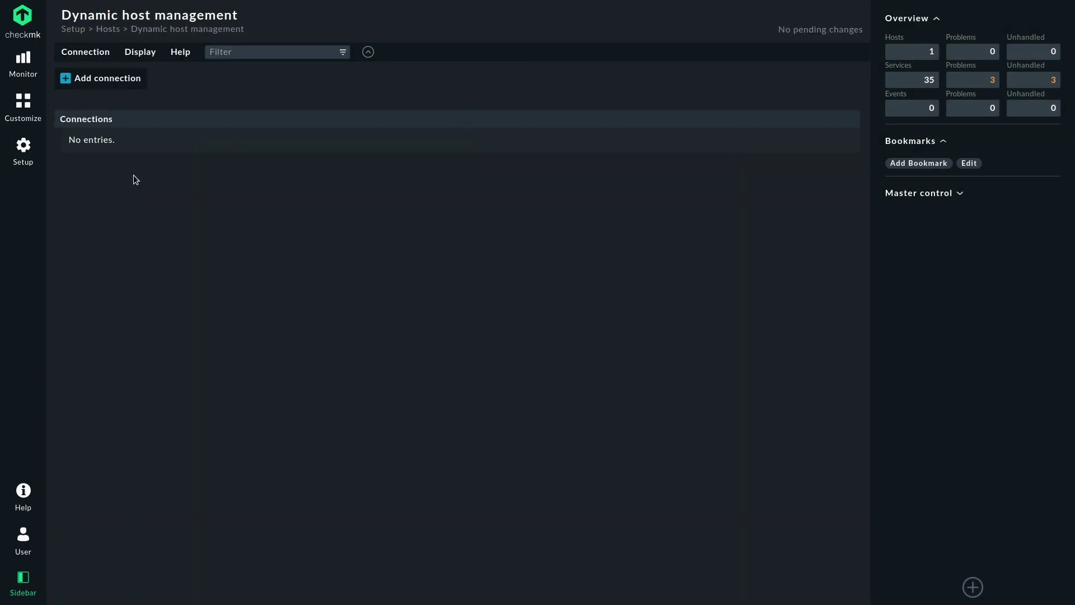
click(111, 84)
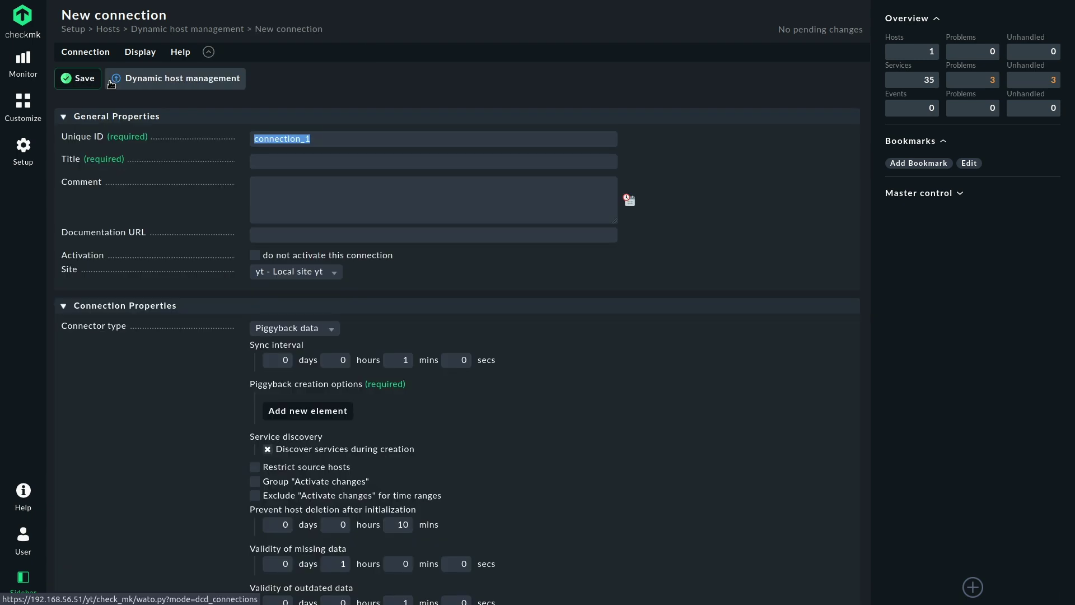
click(322, 159)
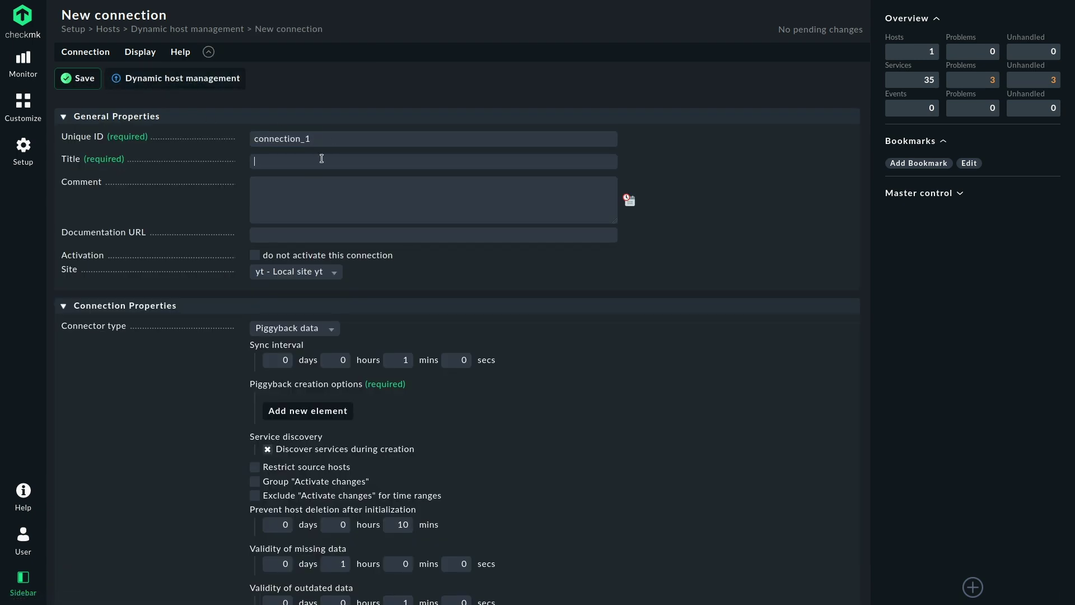
text(Docker)
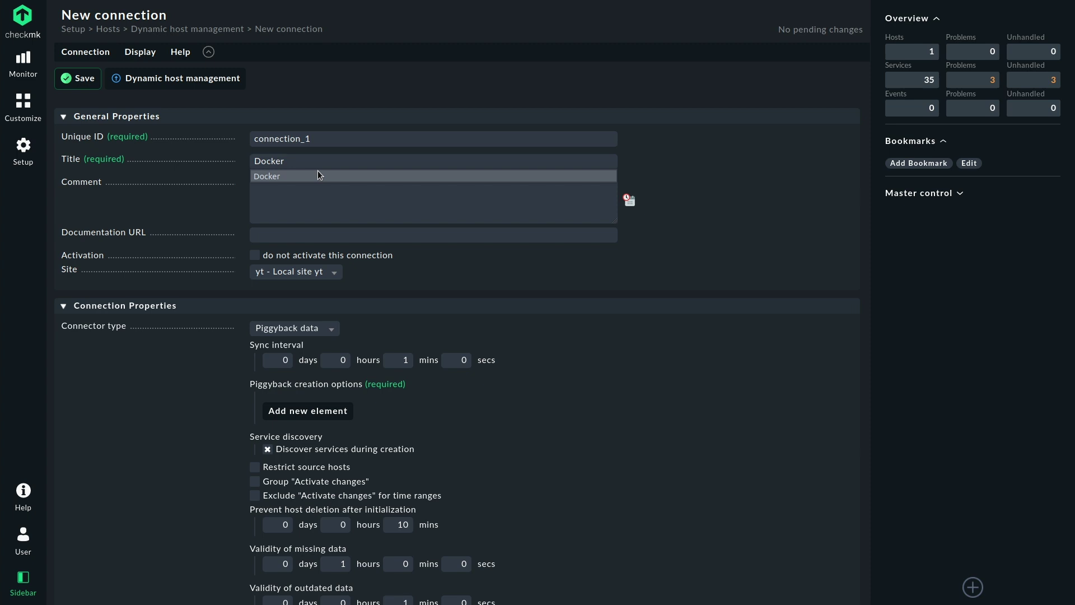
click(629, 201)
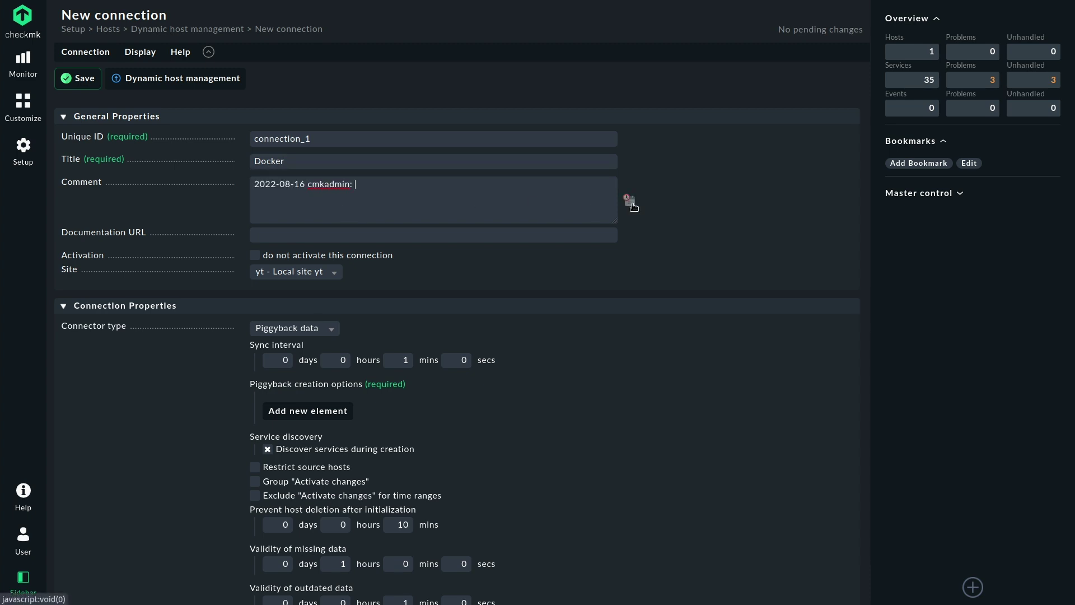
Add a piggyback creation element that creates hosts in Main and automatically deletes hosts without piggyback data
scroll(560, 344, down, 1)
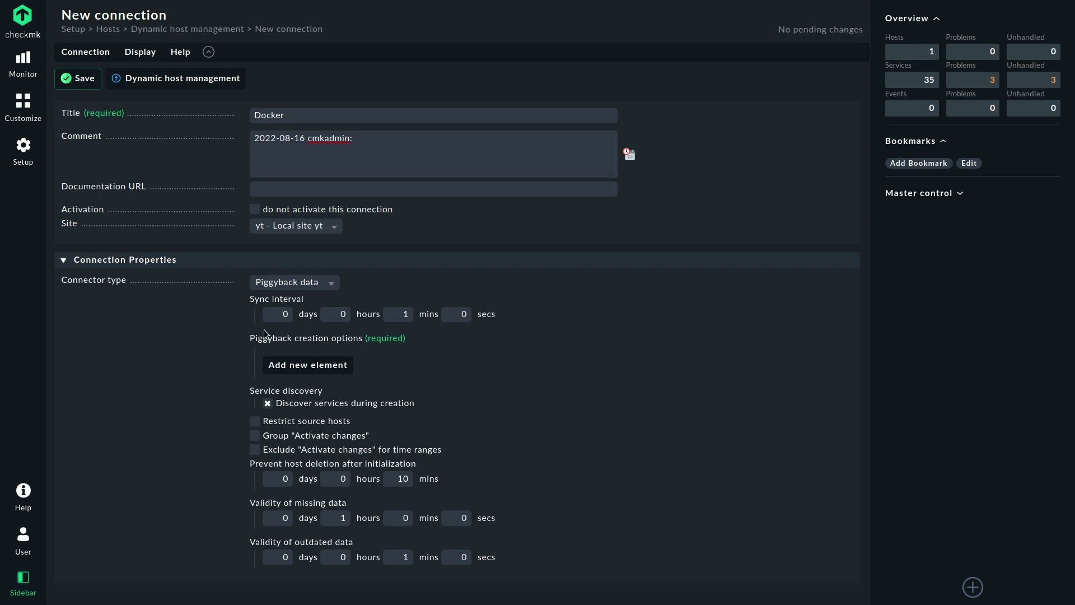
click(329, 363)
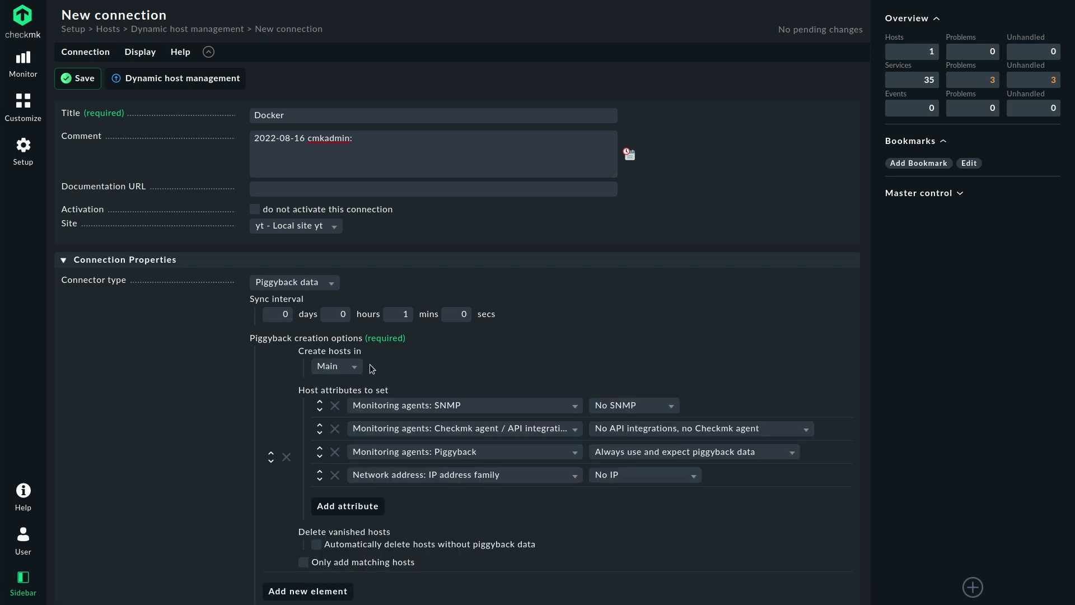
scroll(395, 351, down, 3)
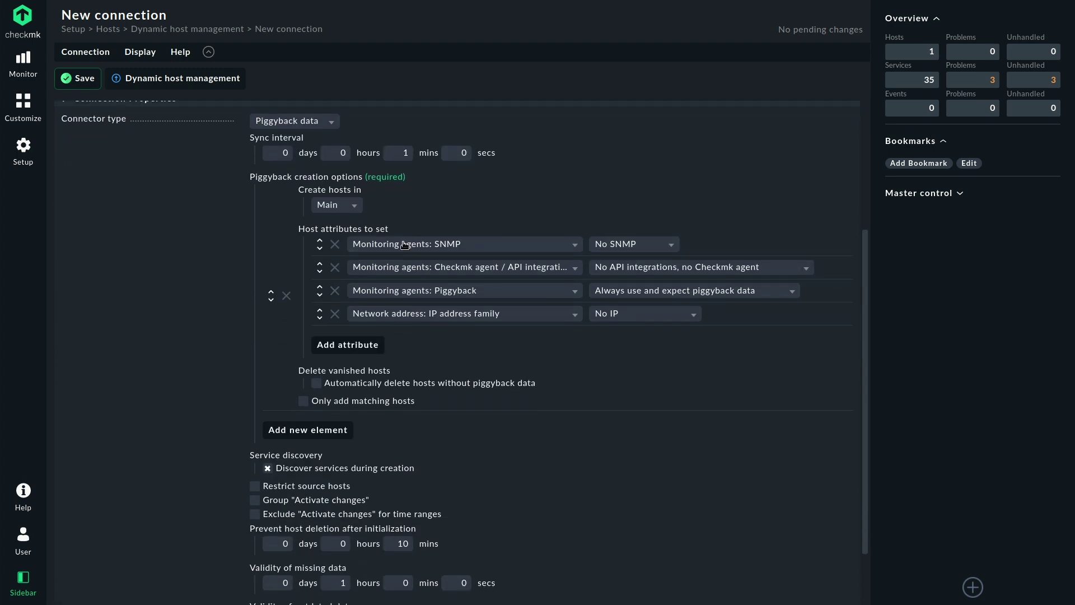
click(352, 209)
click(352, 208)
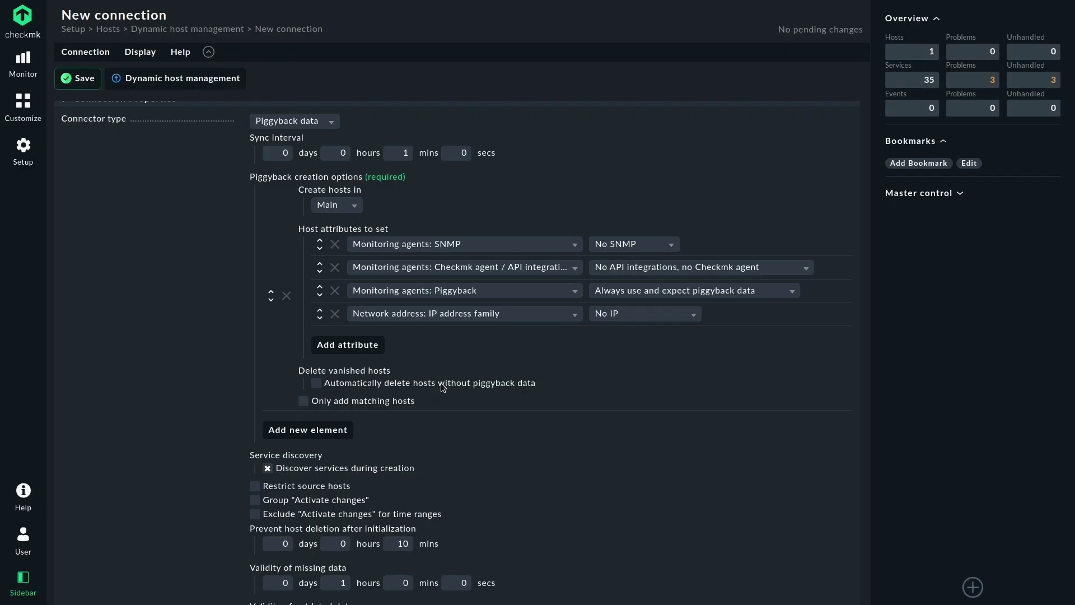
scroll(442, 386, down, 2)
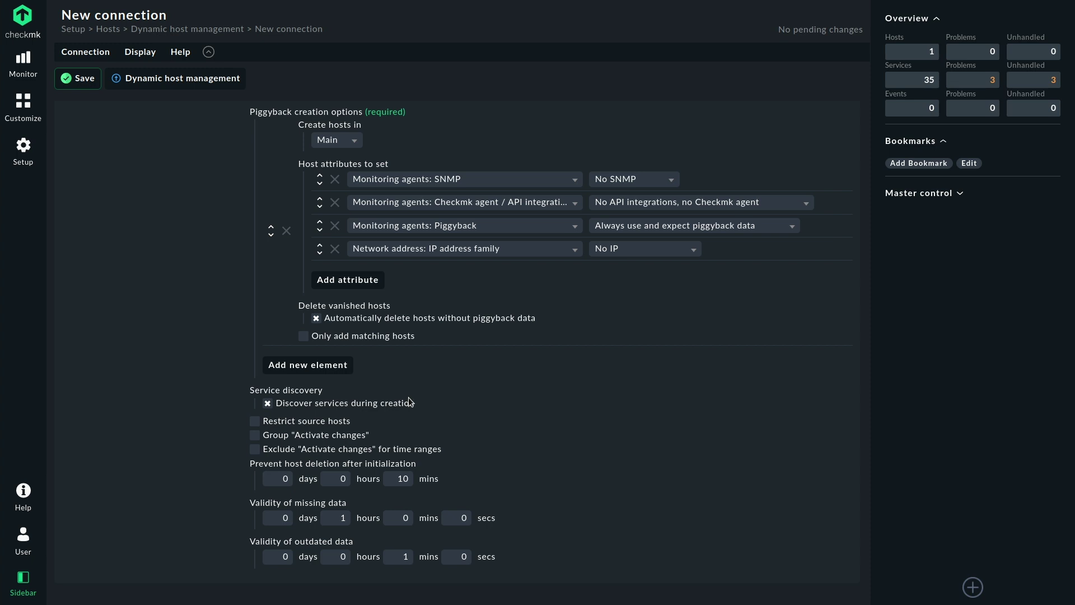
Restrict the connection's source hosts to localhost
click(255, 423)
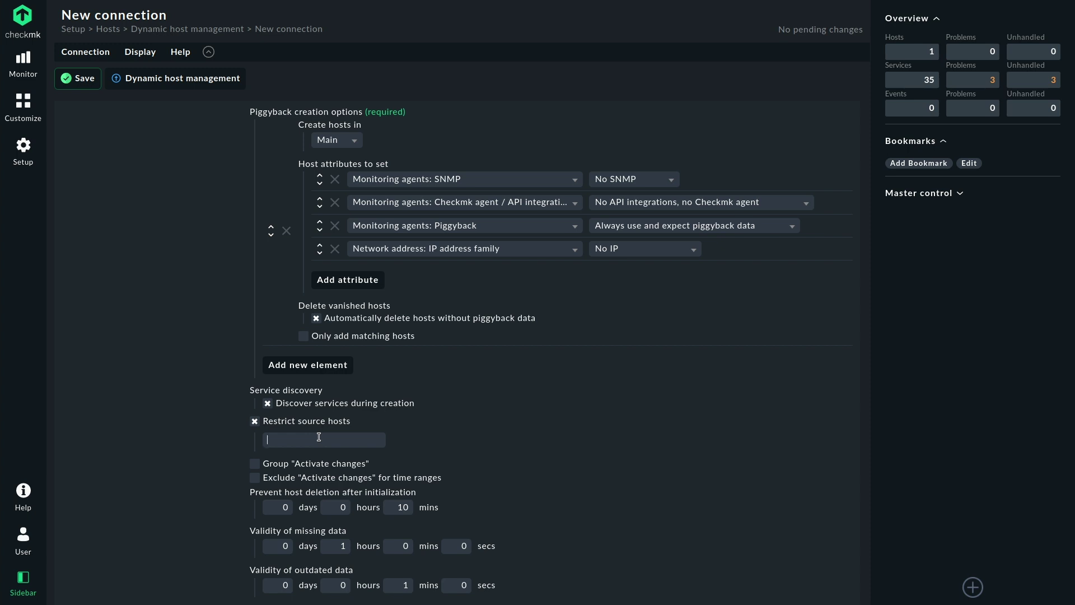
text(lo)
key(Down)
key(Return)
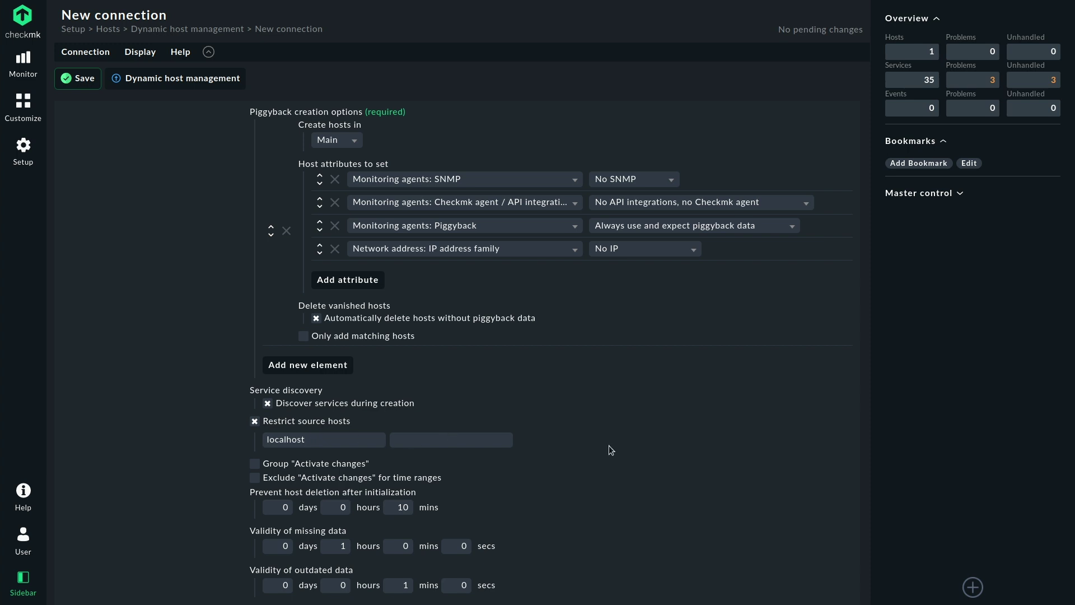
Save the Docker connection and activate the pending change on the local site yt
scroll(609, 446, down, 1)
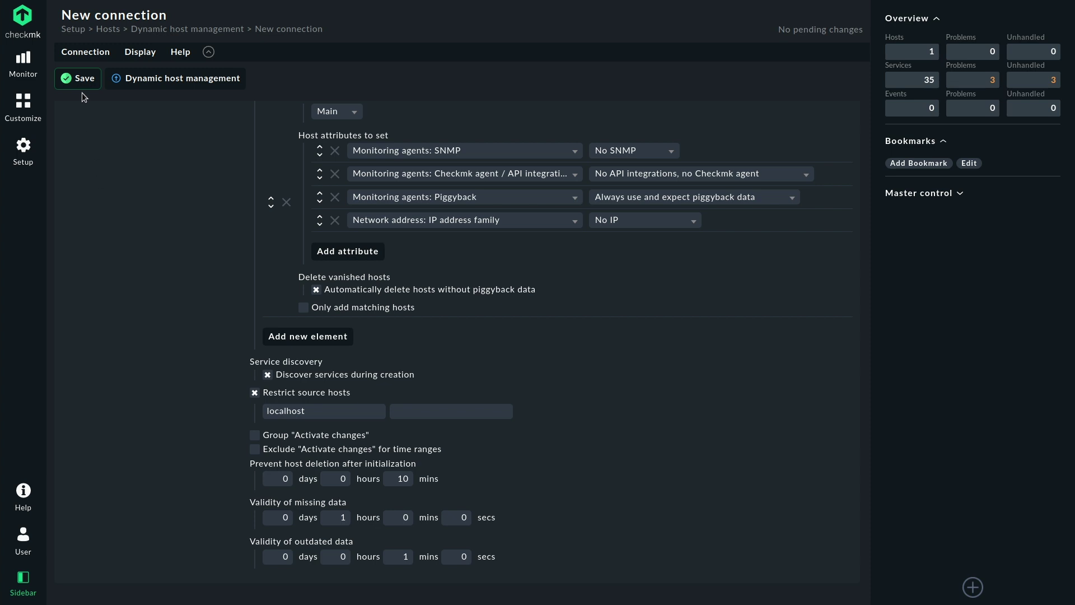
click(79, 78)
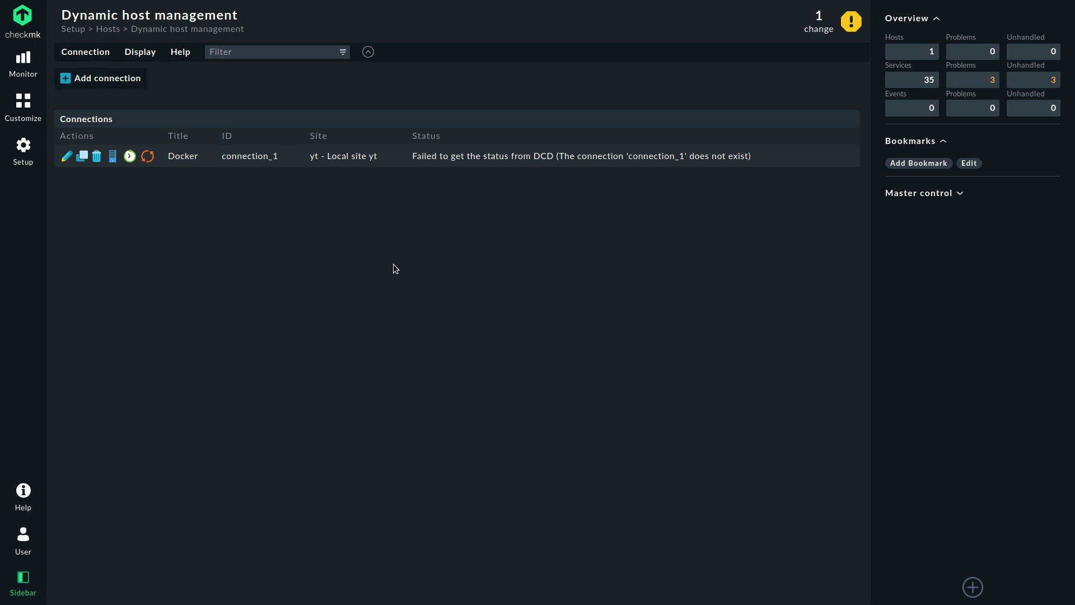
click(816, 33)
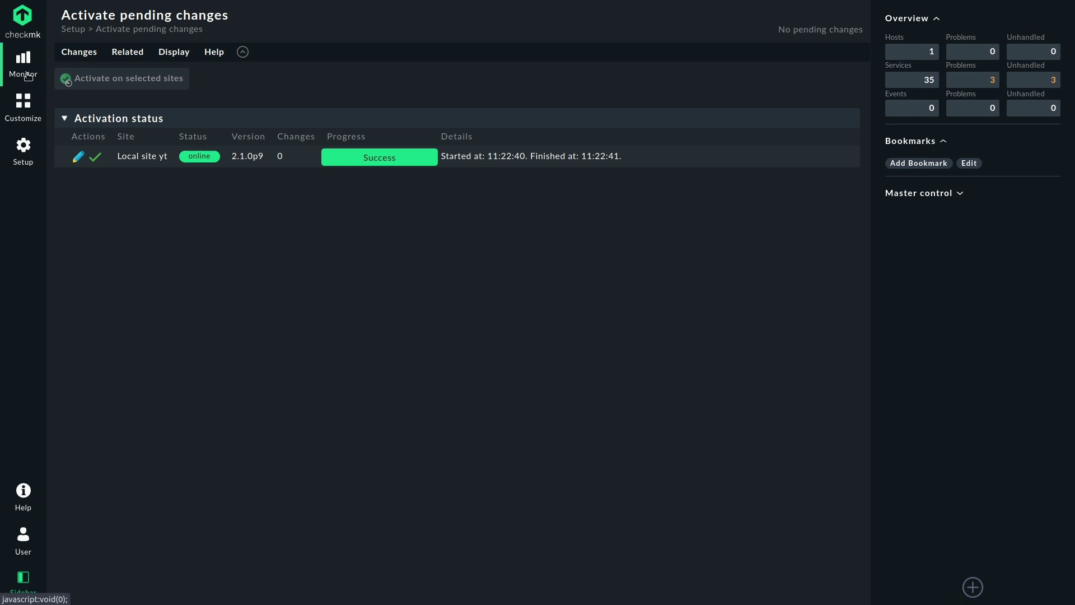
Check the monitored Docker nodes and Docker containers, including the services of container host root-db-1
click(28, 76)
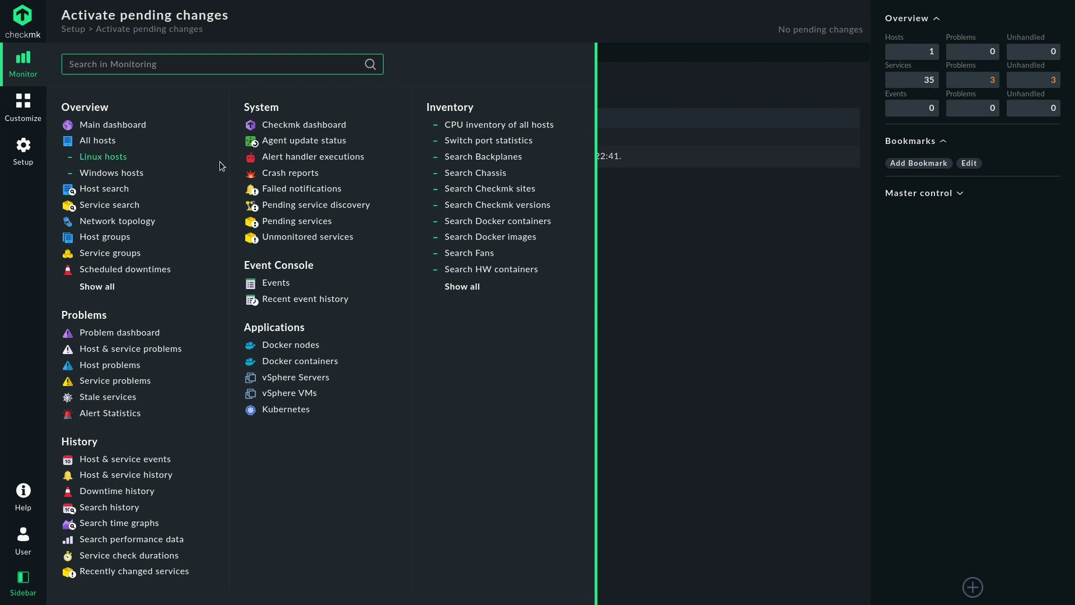
click(308, 347)
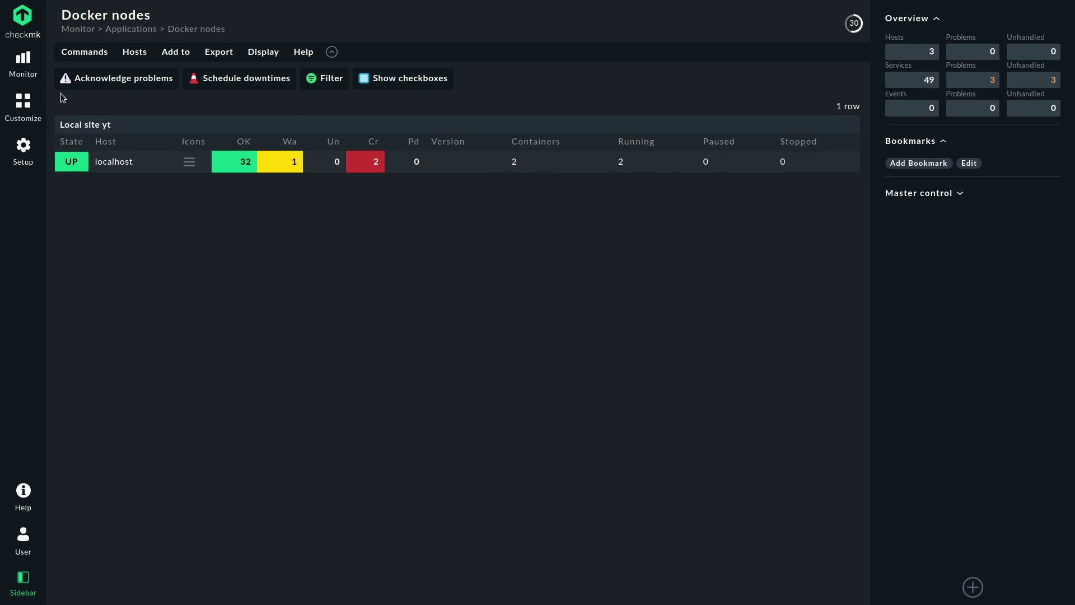
click(29, 83)
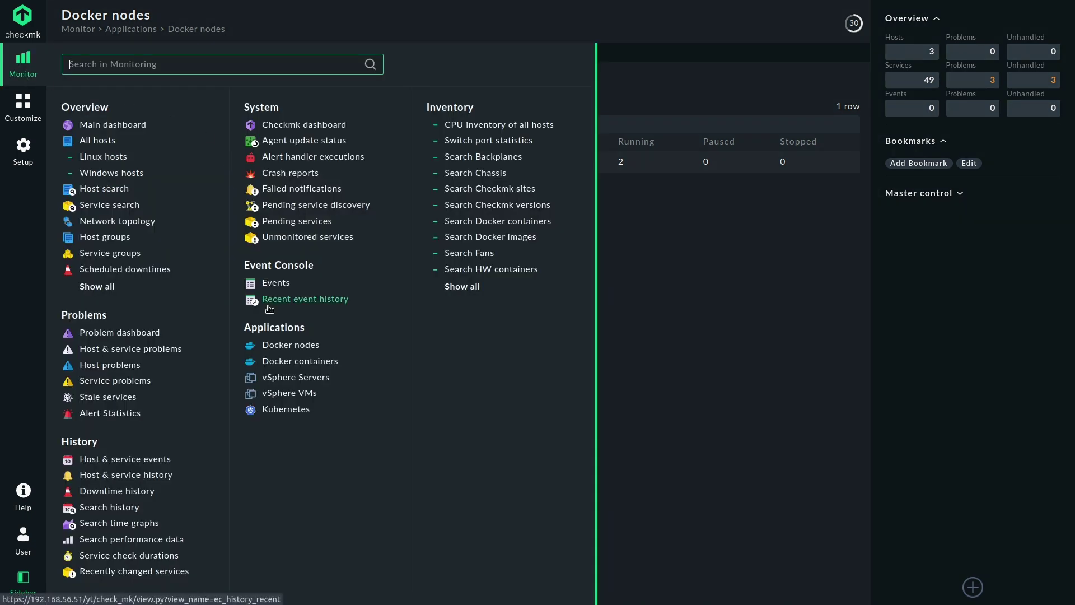
click(290, 361)
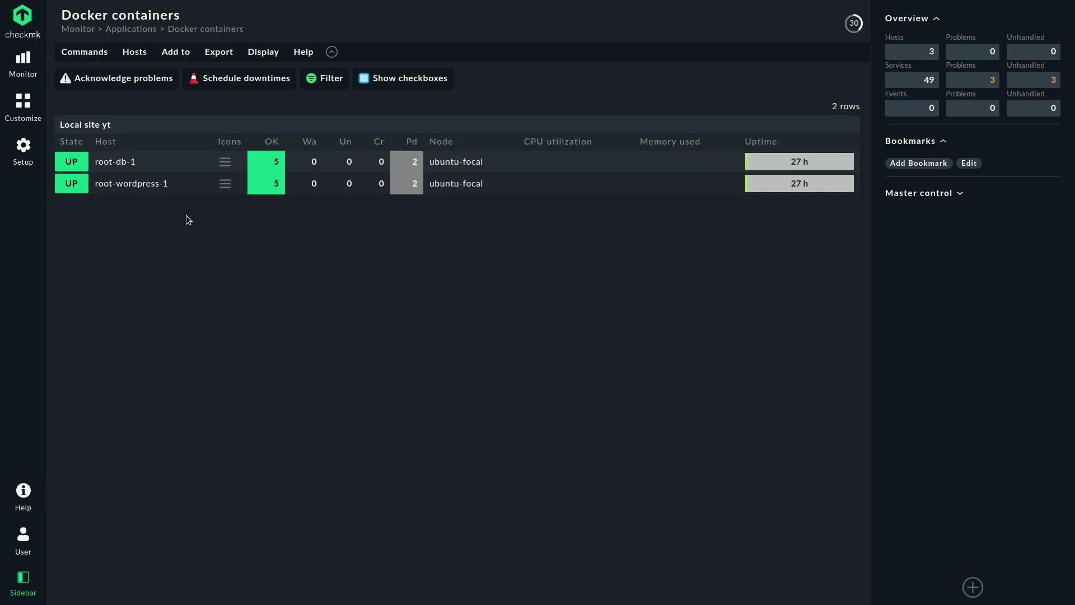
click(132, 164)
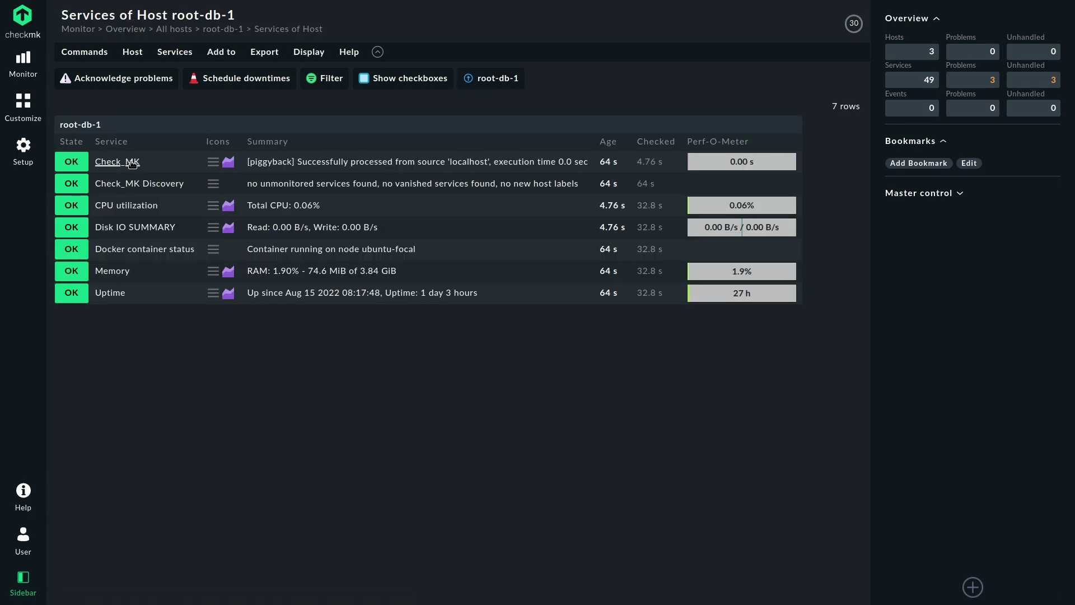